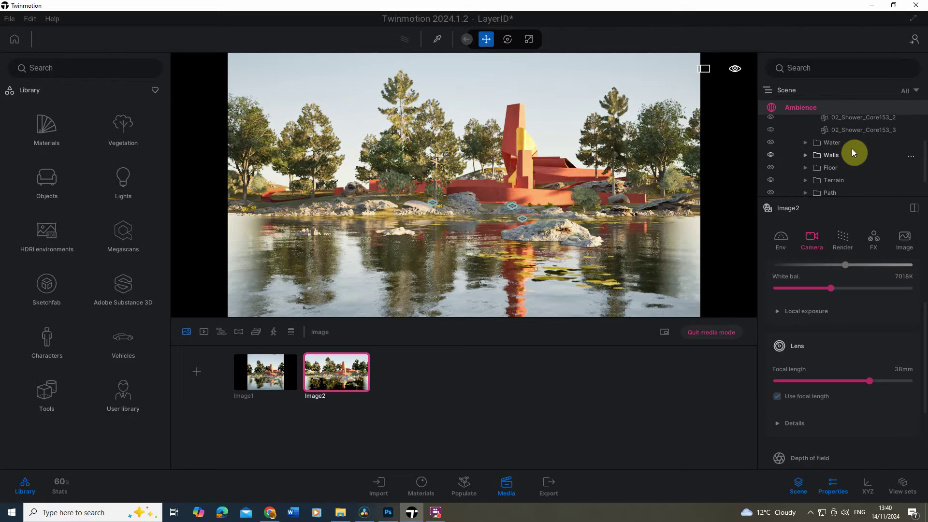
- Collapse the Metal folder inside the base model's 3D folder in the scene graph
scroll(851, 149, "up", 5)
left_click(805, 171)
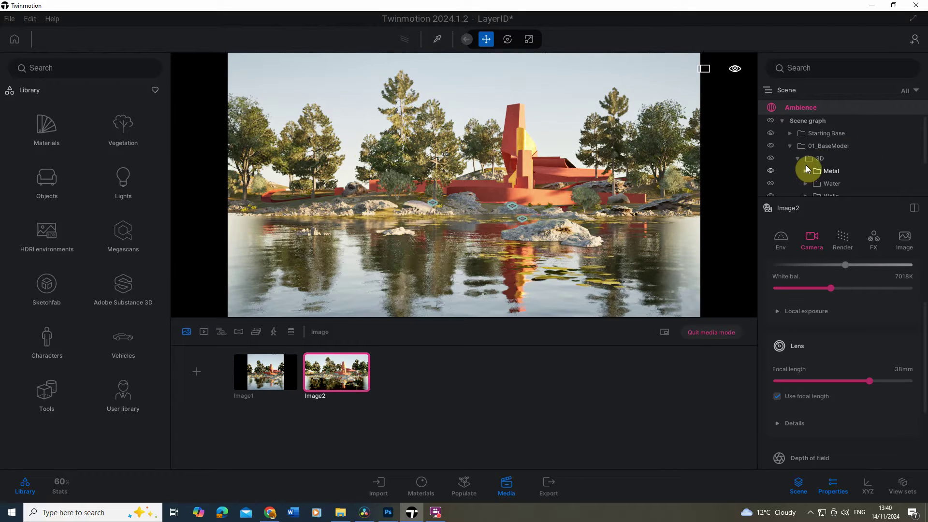
- Hide the Rocks folder in the scene graph and undo the visibility change
scroll(827, 167, "down", 2)
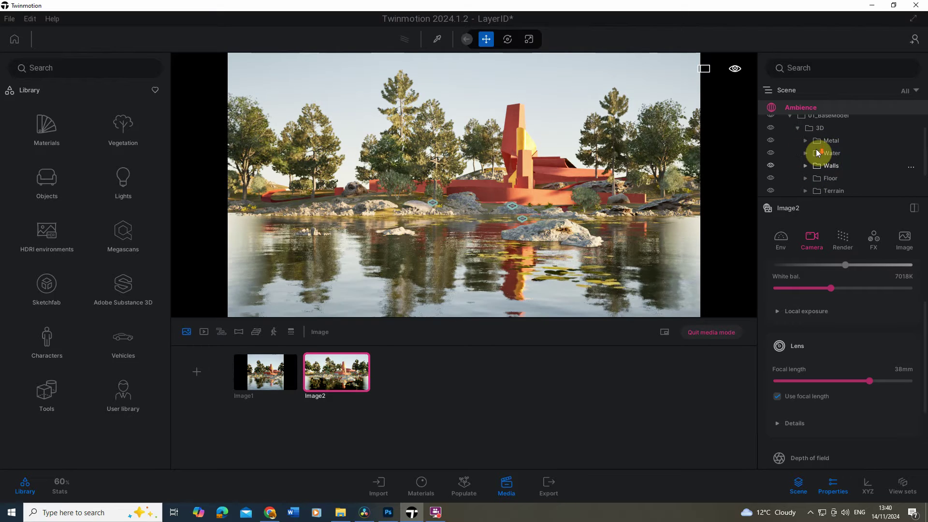
scroll(817, 153, "down", 3)
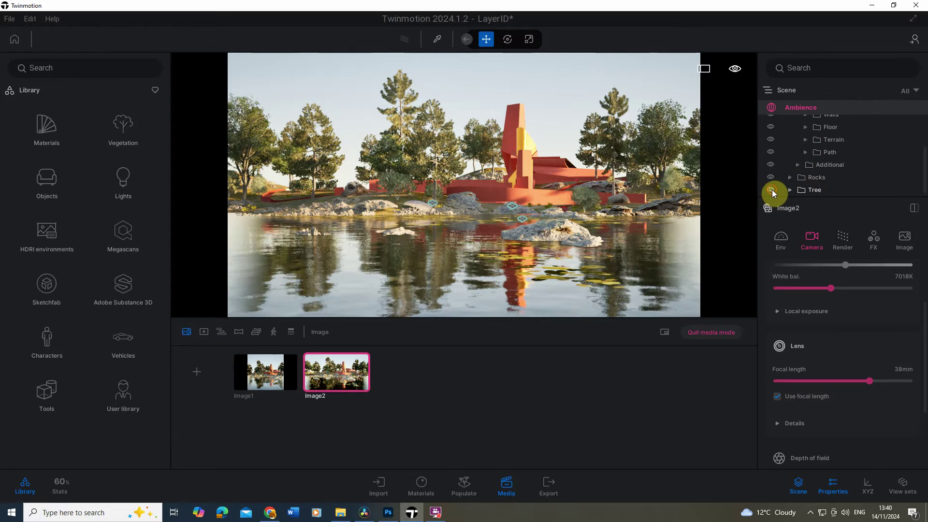
left_click(770, 176)
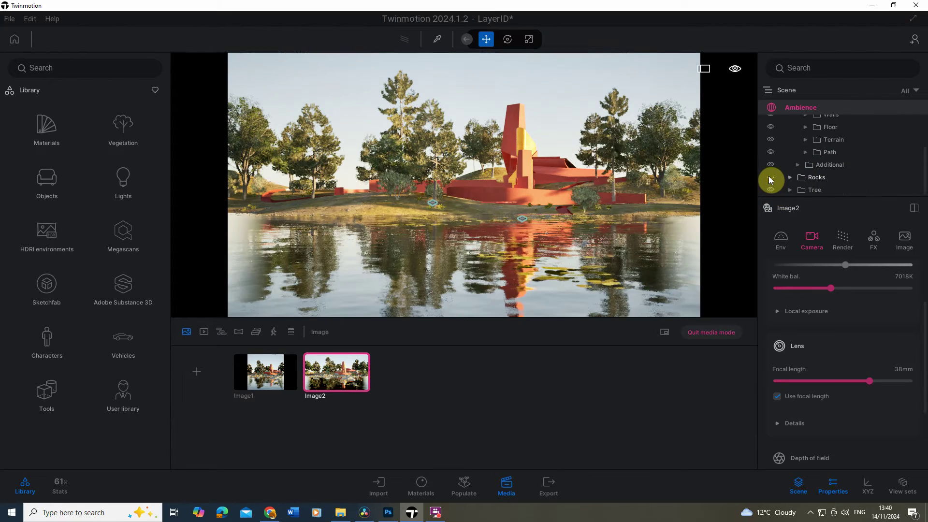
key("ctrl+z")
- Select the Rocks folder and switch its Layer ID off and back on
scroll(827, 160, "up", 5)
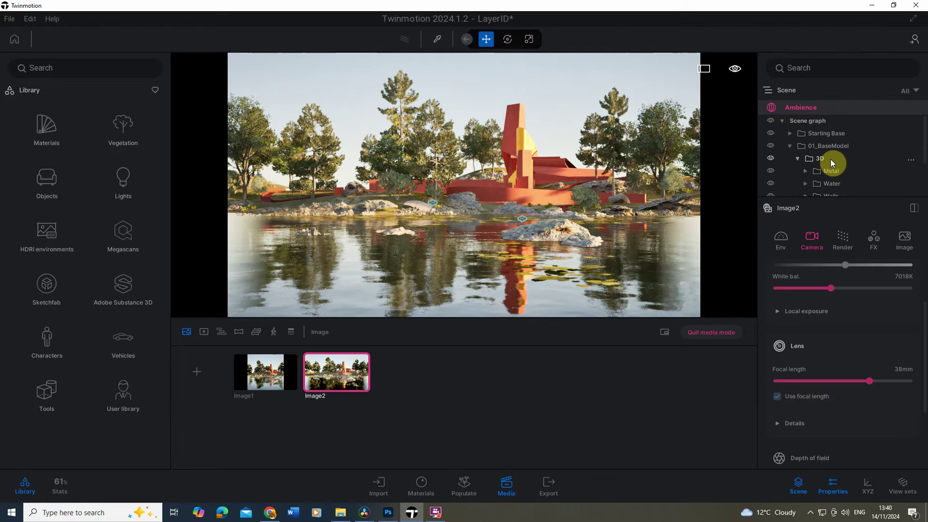
scroll(831, 160, "down", 1)
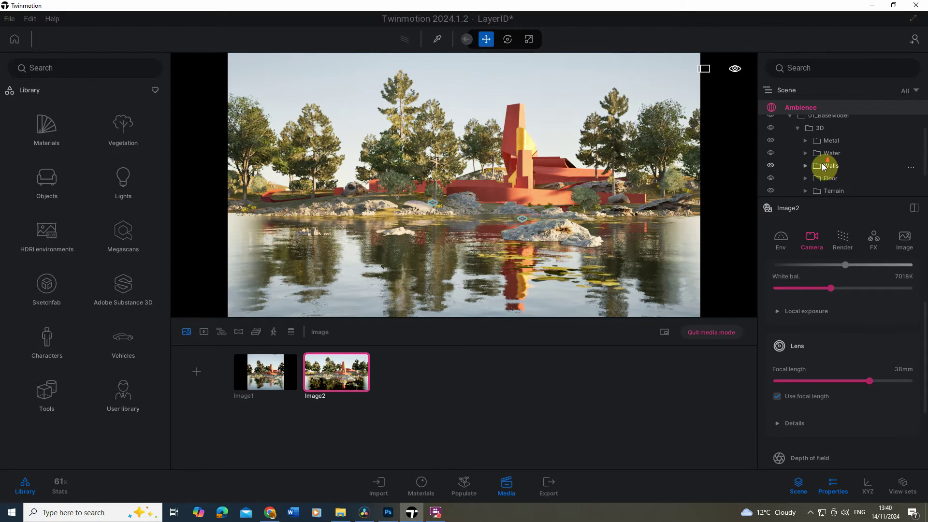
scroll(822, 164, "down", 2)
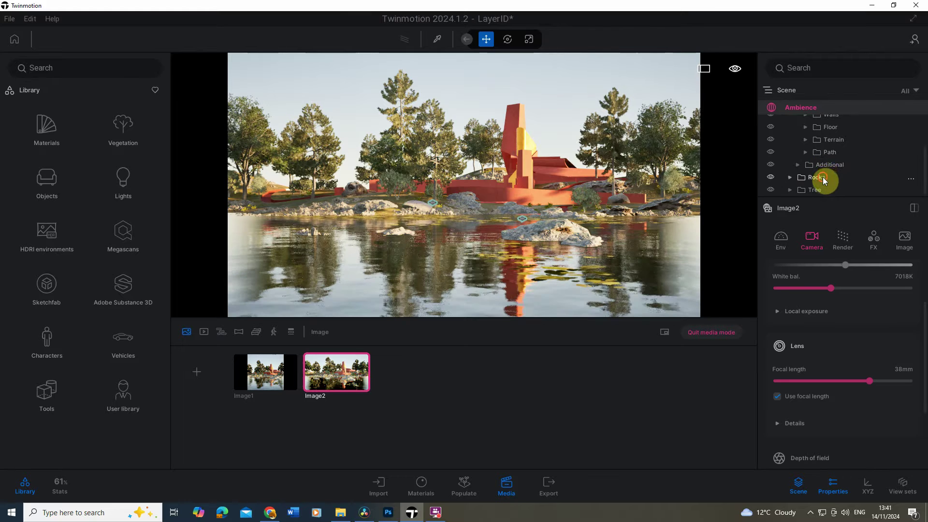
left_click(823, 177)
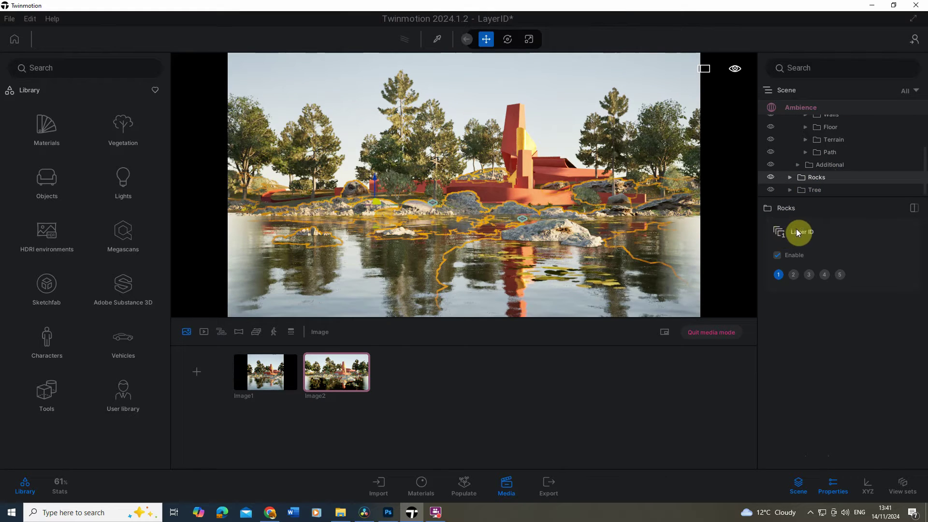
left_click(778, 256)
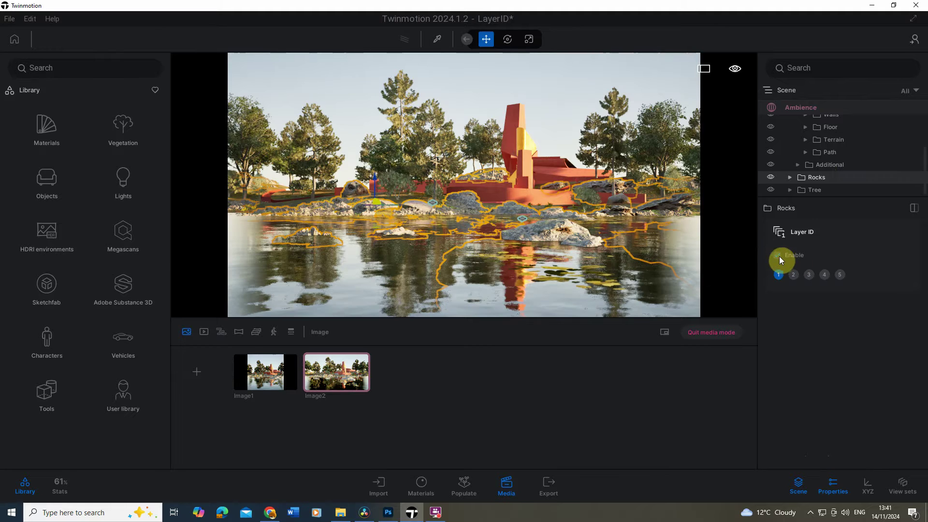
left_click(779, 255)
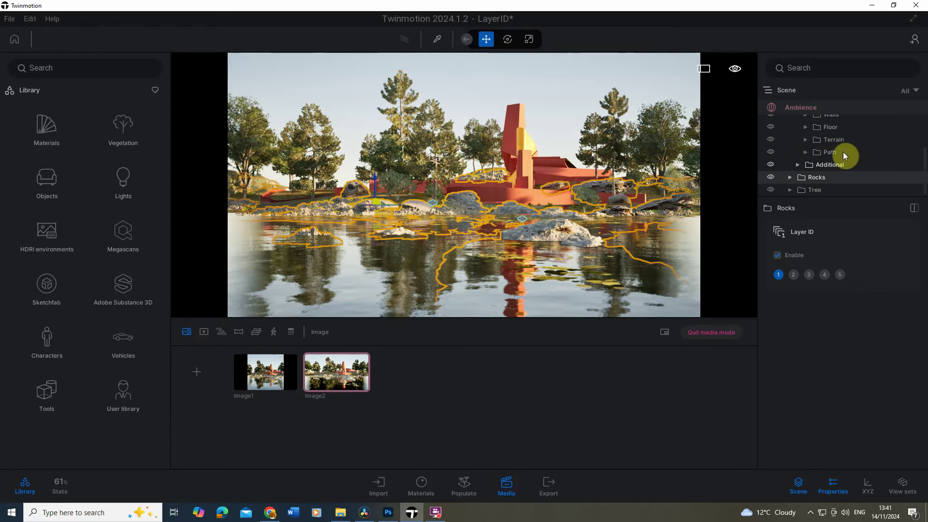
- Check the Layer ID assignments of the Tree, Rocks, Walls and Terrain folders in the scene graph
left_click(811, 190)
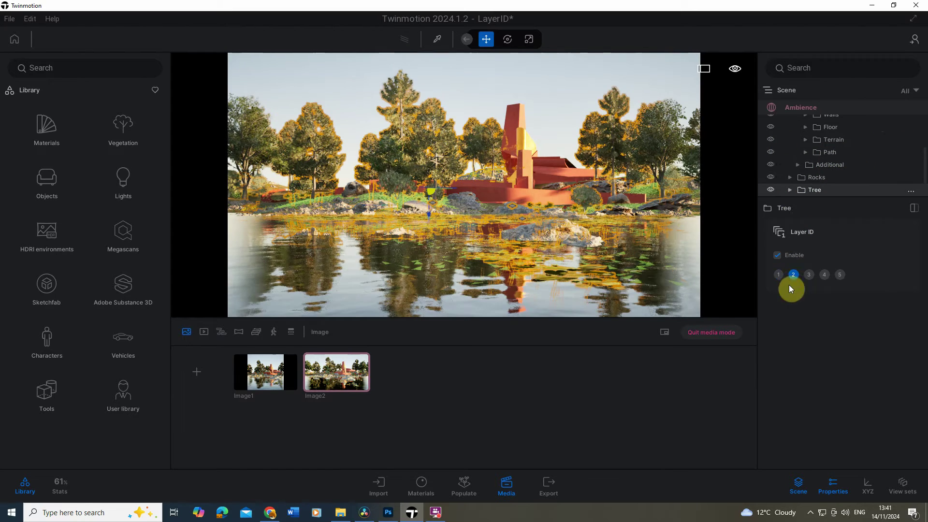
left_click(793, 274)
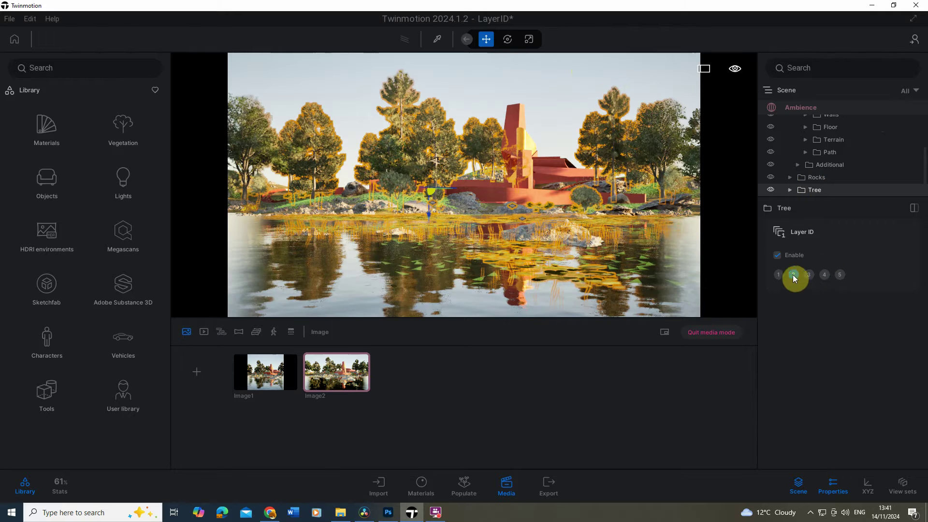
left_click(816, 177)
scroll(828, 153, "up", 3)
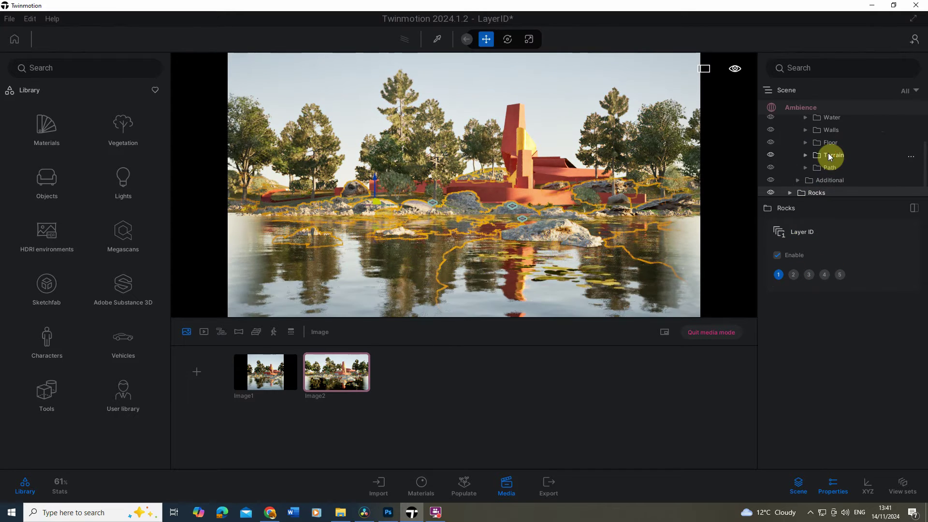
left_click(836, 152)
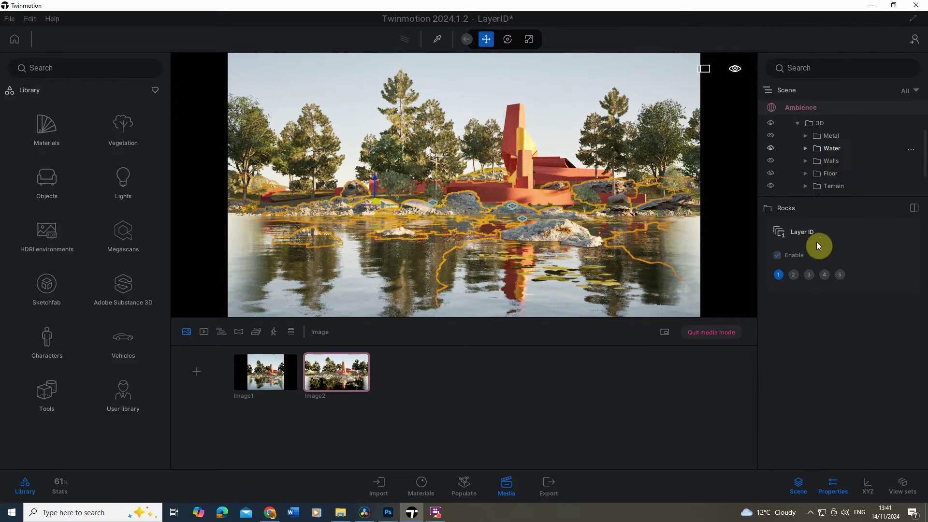
left_click(833, 160)
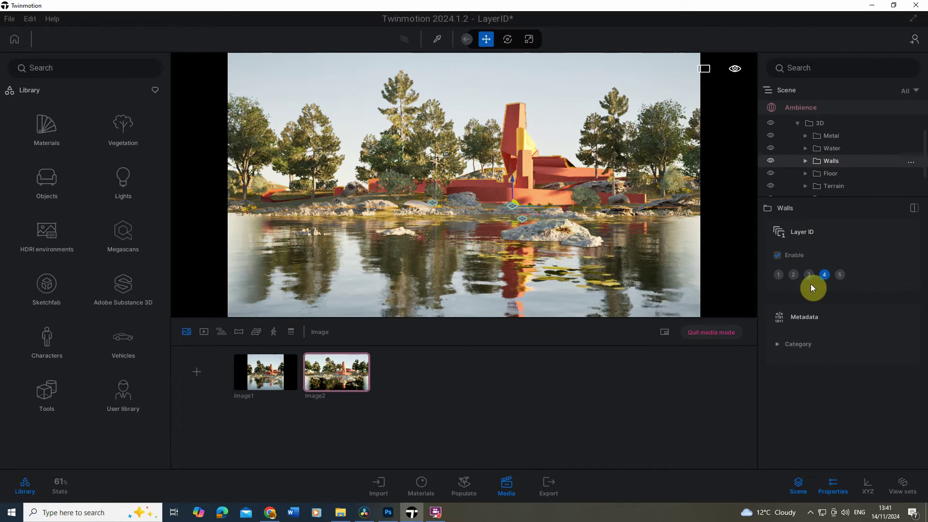
left_click(833, 186)
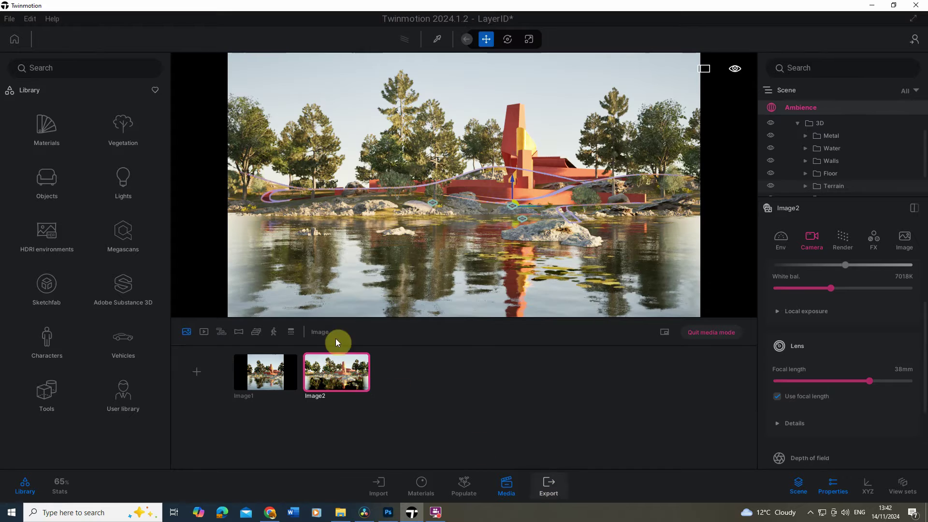
- Review Image2's output format and open the detailed image export settings with the render layers
left_click(909, 239)
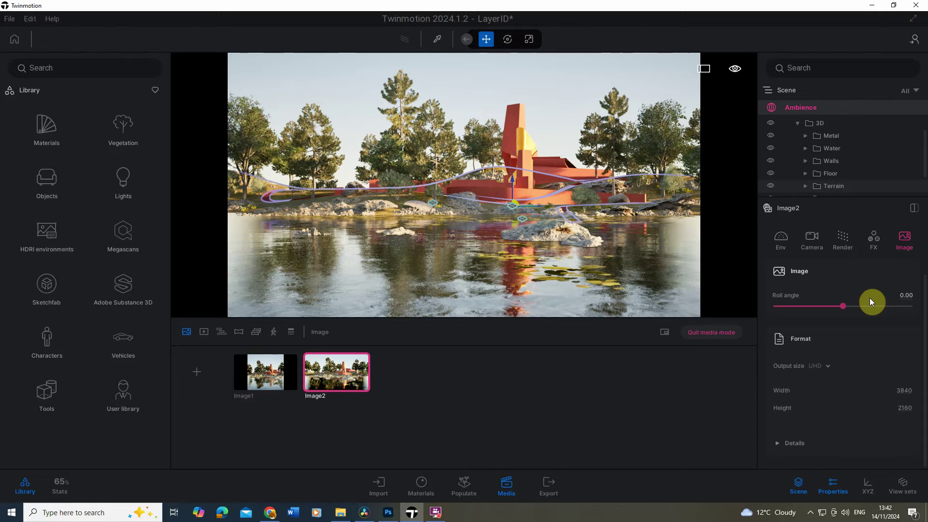
left_click(550, 488)
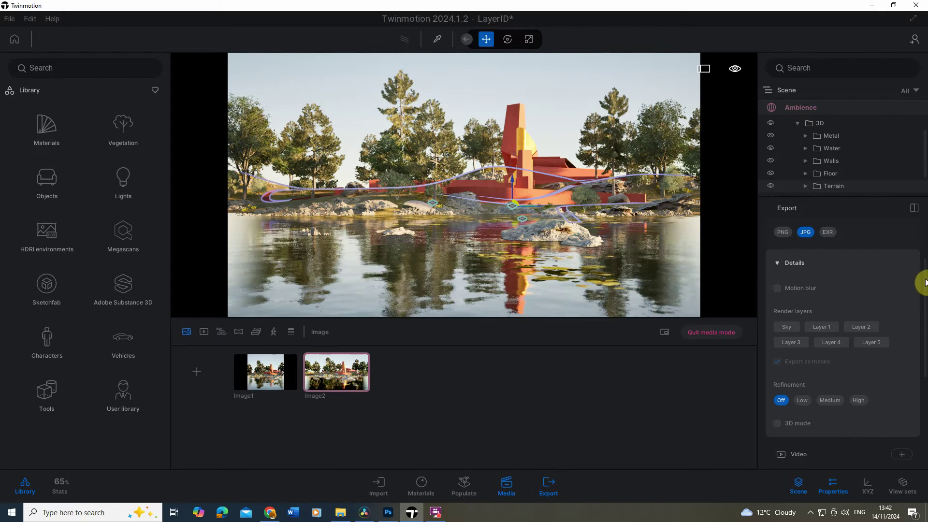
scroll(920, 242, "up", 3)
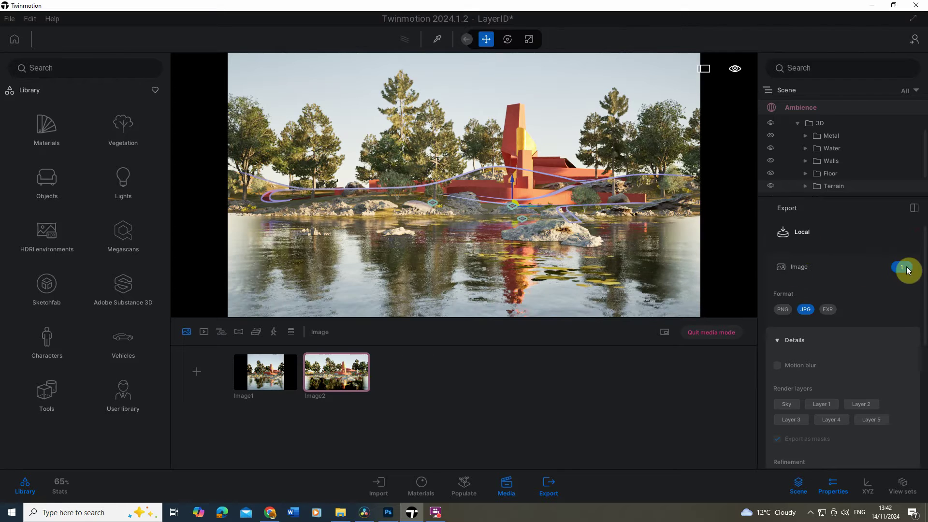
left_click(922, 286)
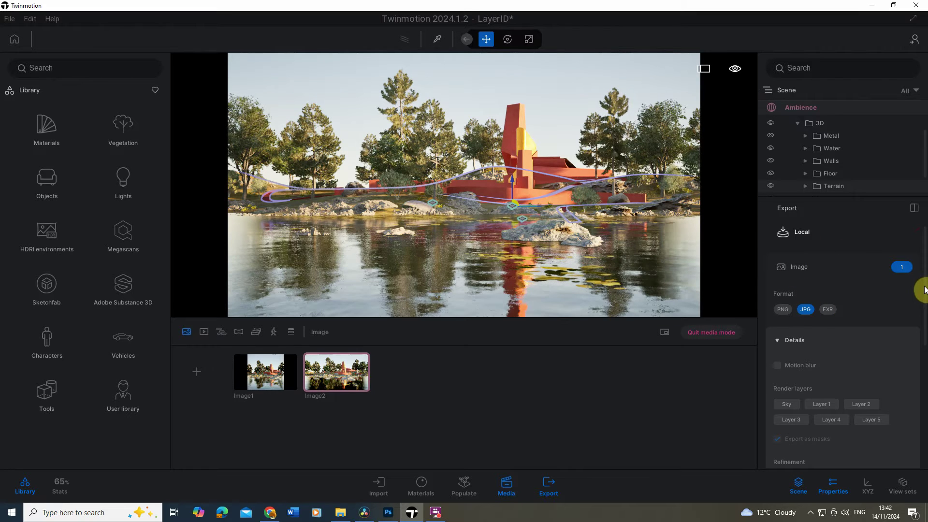
scroll(924, 319, "down", 3)
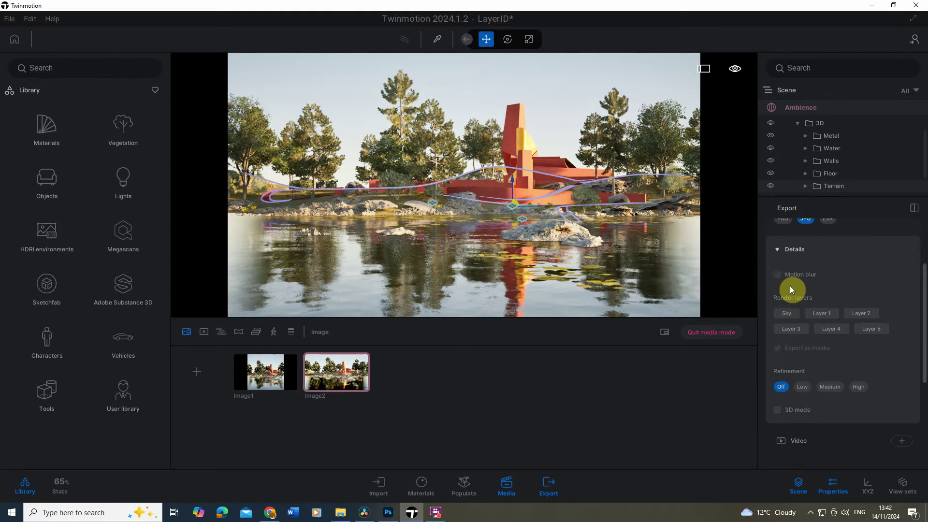
- Include Sky and Layers 1 through 5 as render layers in the image export
left_click(787, 302)
left_click(823, 301)
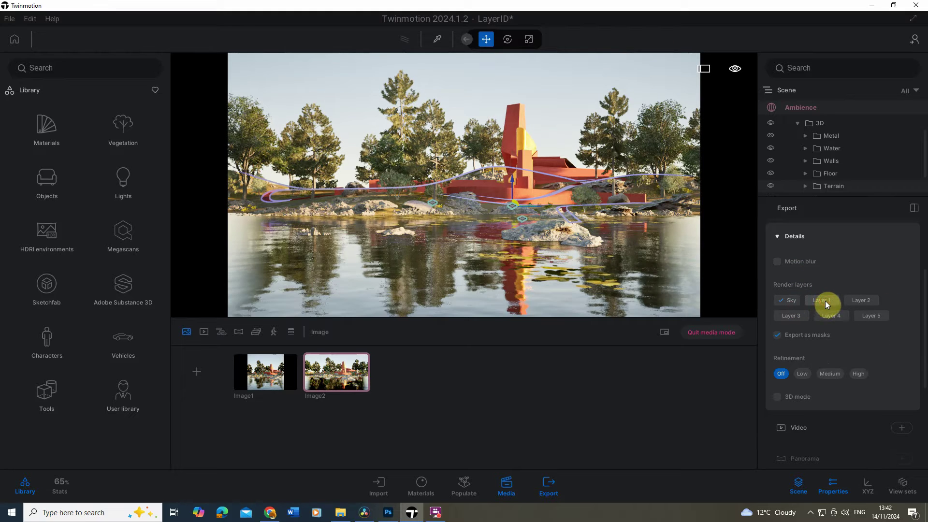
left_click(779, 237)
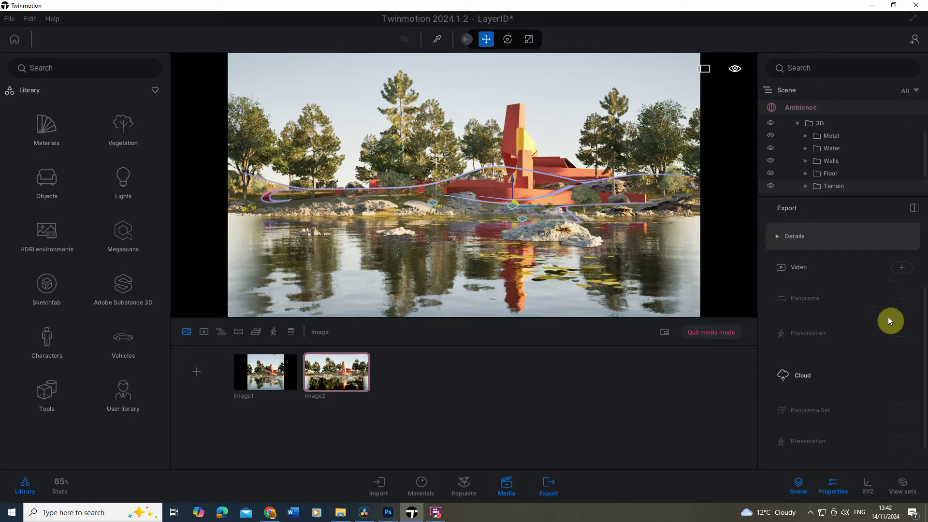
left_click(778, 237)
left_click(792, 315)
left_click(835, 317)
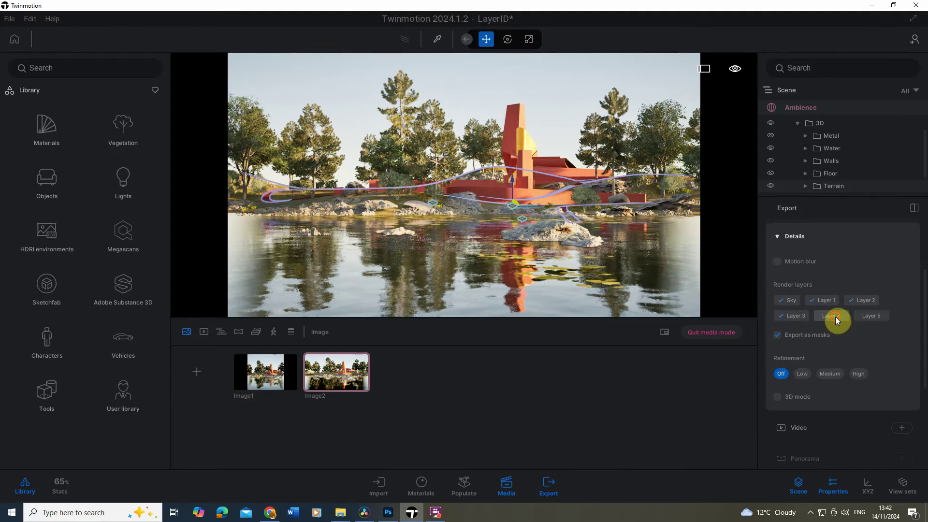
left_click(872, 316)
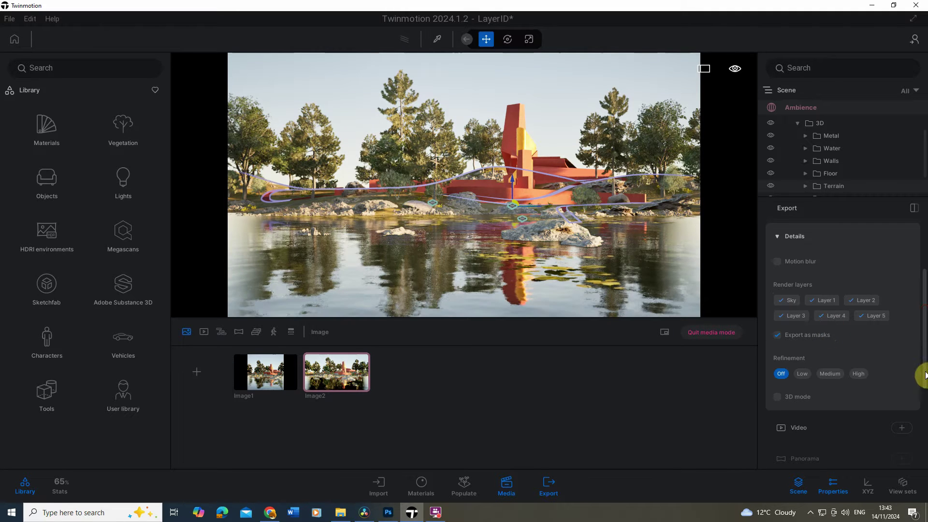
- Start the export of Image2 with its layer masks, saving into the Render folder
scroll(923, 435, "down", 2)
scroll(923, 439, "down", 4)
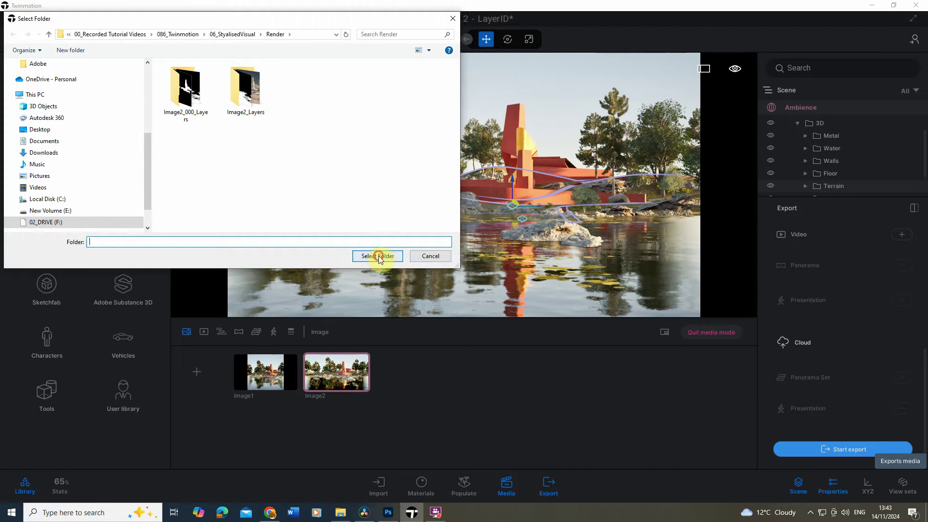
left_click(378, 255)
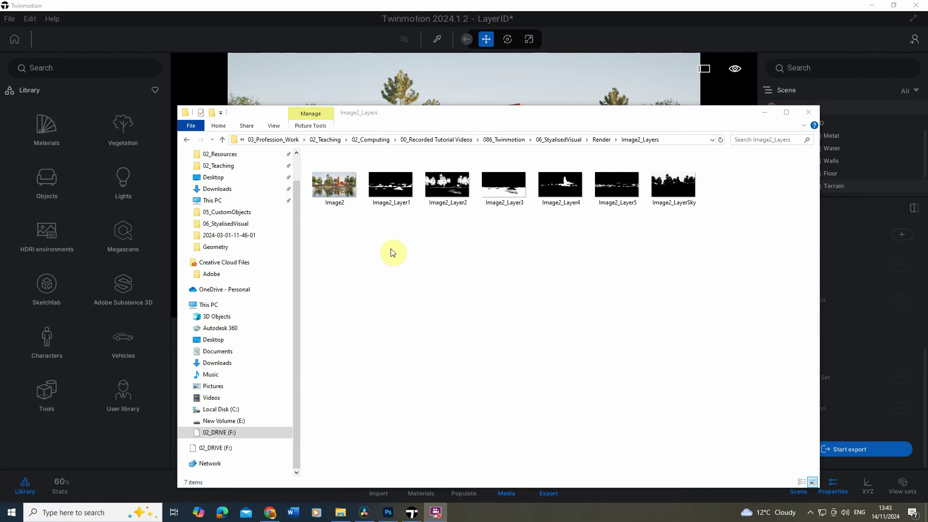
- Display the contents of the exported Image2_Layers folder in File Explorer as extra large icons
left_click(366, 226)
right_click(338, 217)
mouse_move(348, 223)
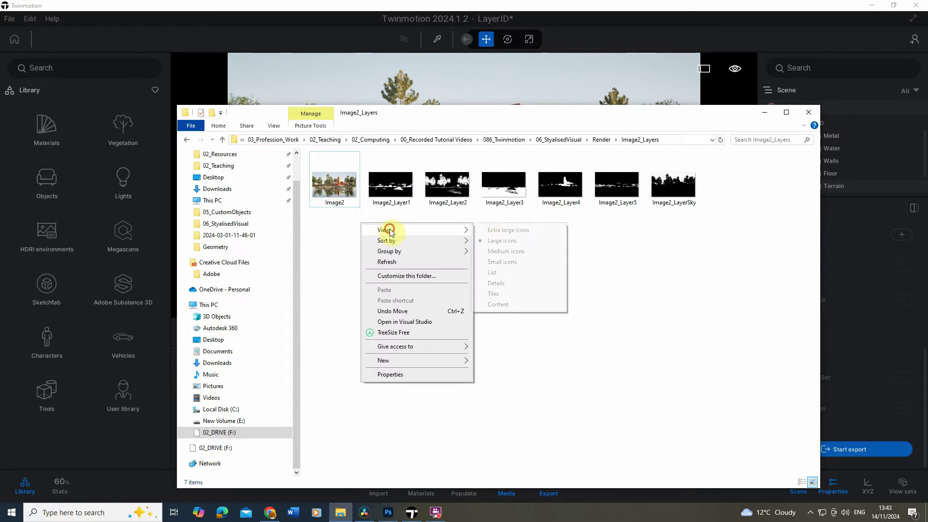
left_click(484, 225)
- Examine the exported Image2 render and its layer and sky masks, and minimize the folder window to return to Twinmotion
left_click(384, 186)
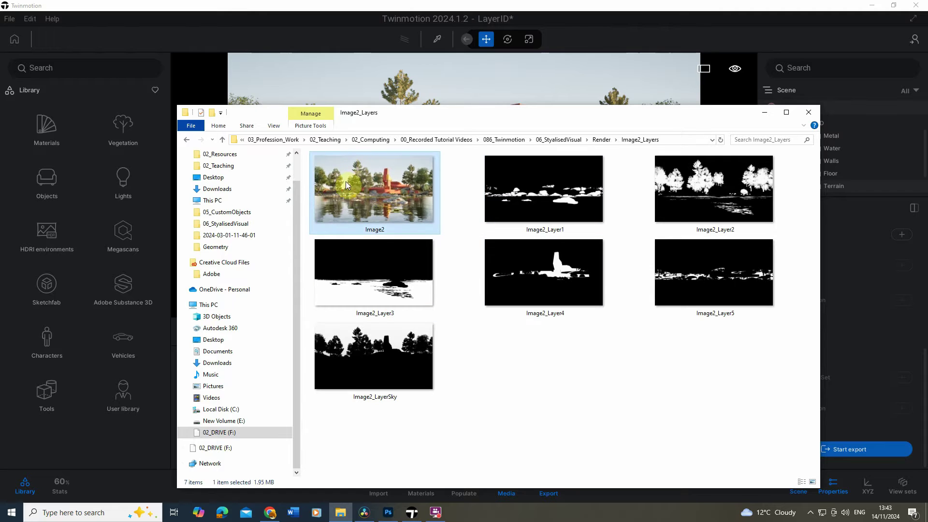
left_click(693, 284)
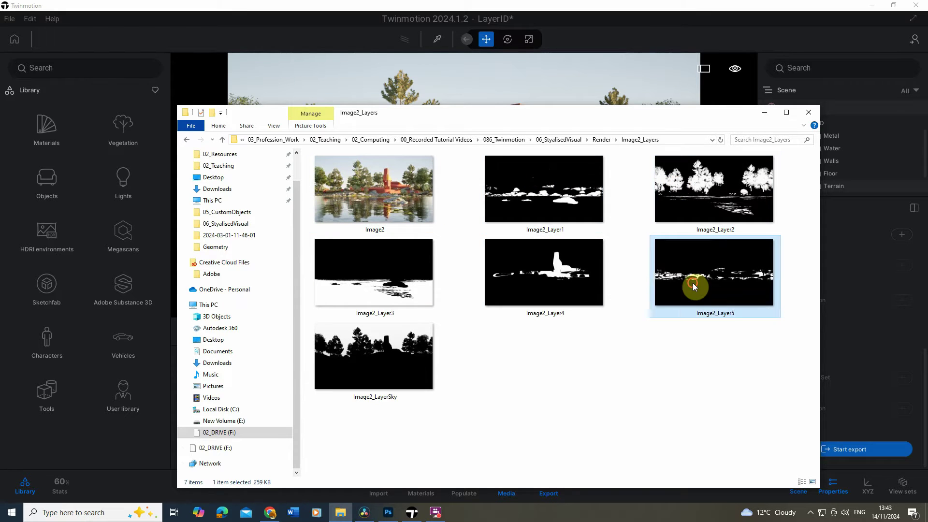
left_click(570, 281)
left_click(422, 285)
left_click(420, 386)
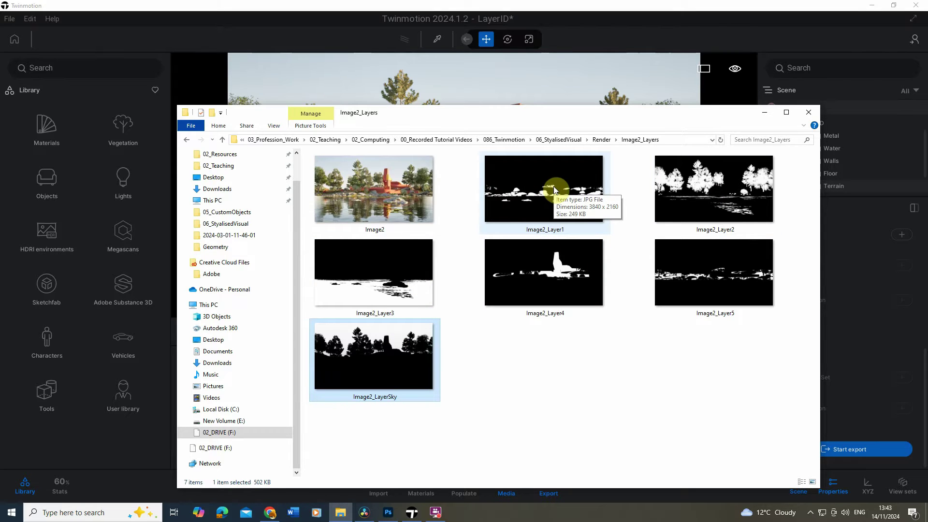
left_click(764, 112)
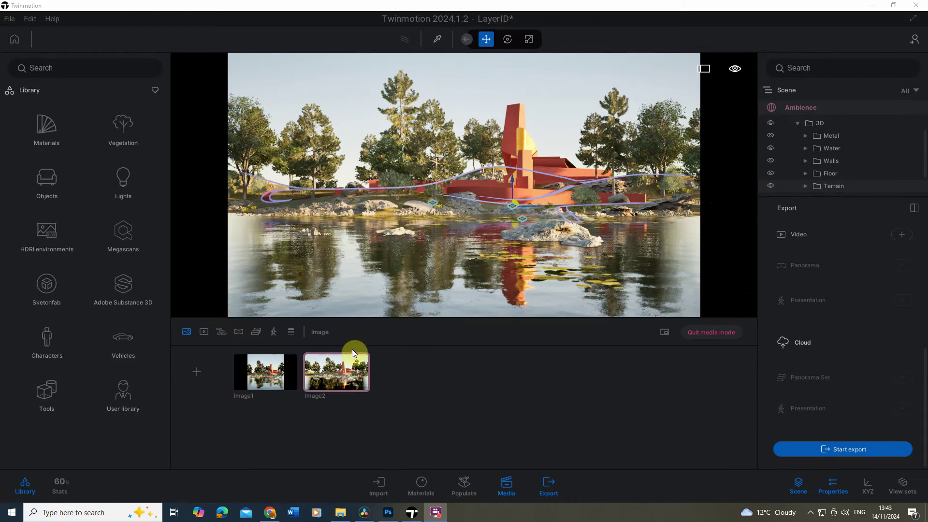
- Enable the Clay render effect for Image2
left_click(320, 370)
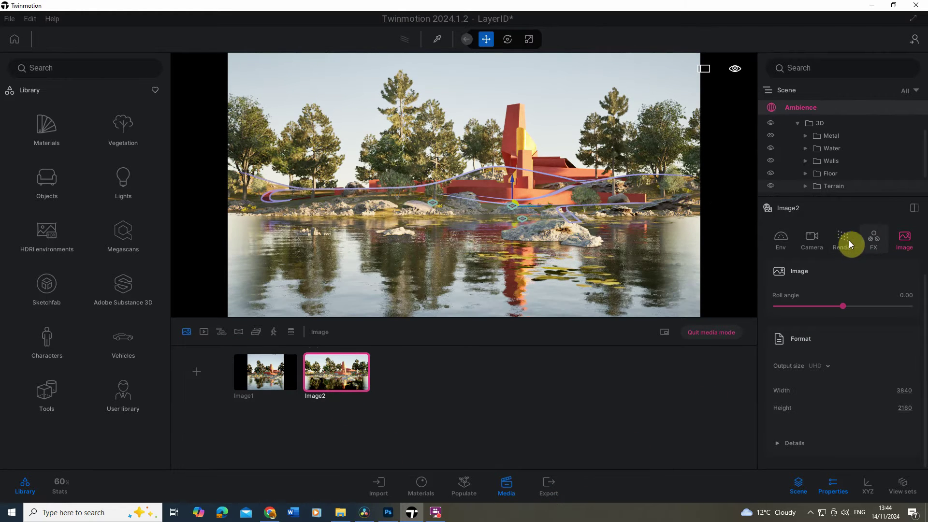
left_click(871, 241)
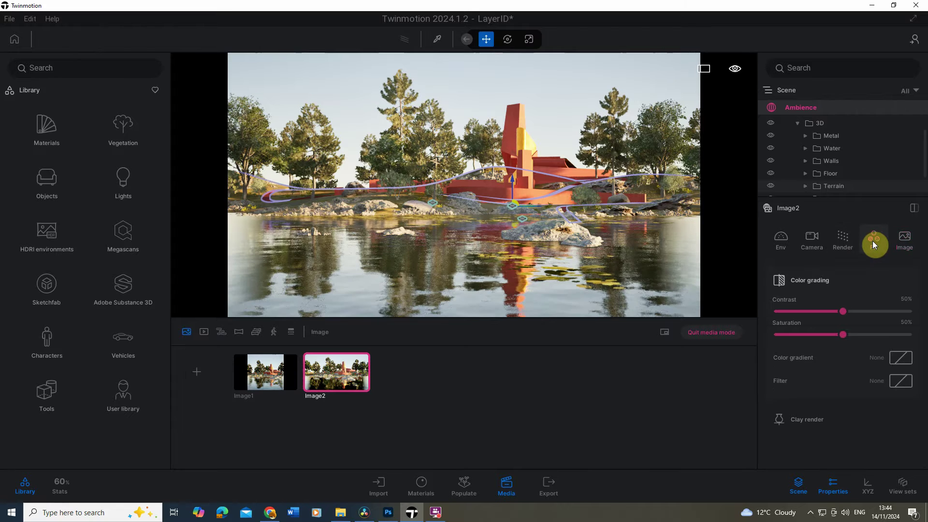
left_click(805, 420)
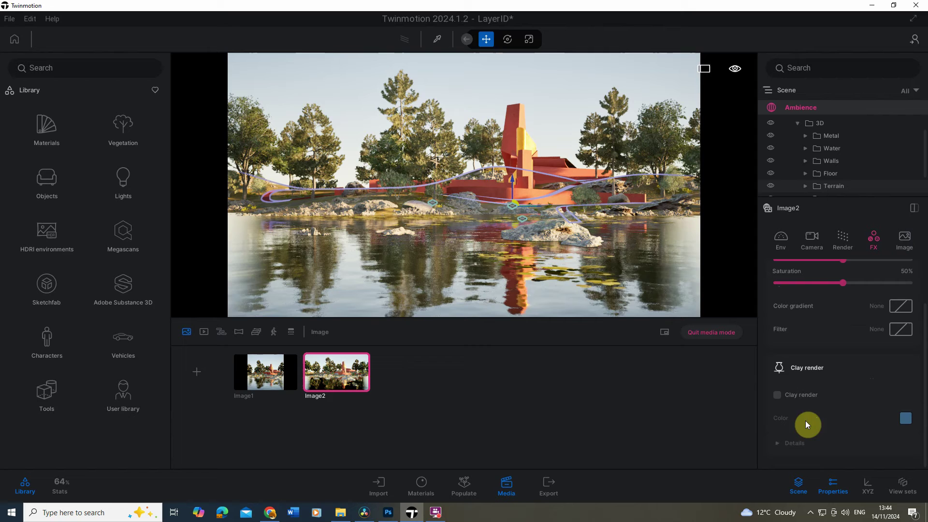
left_click(777, 395)
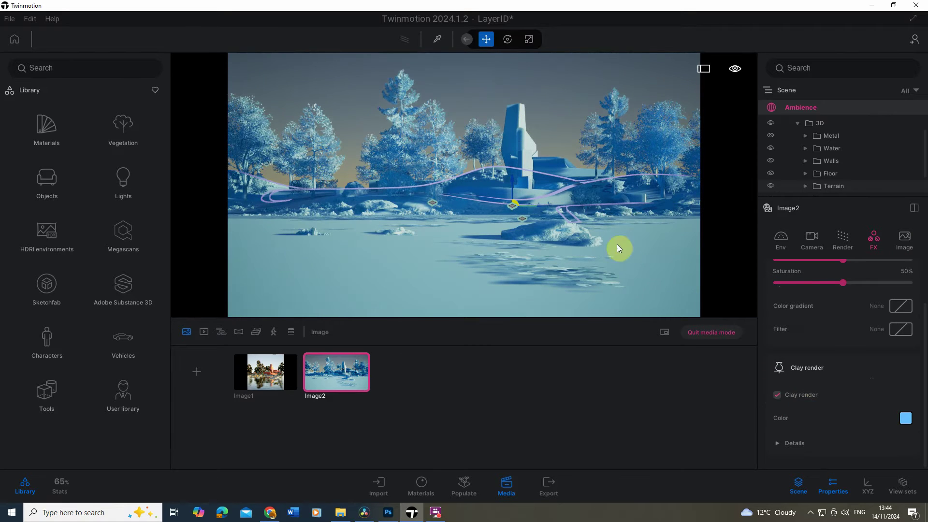
- Set the clay render colour to pure white with R, G and B at 255, and accept it
left_click(906, 421)
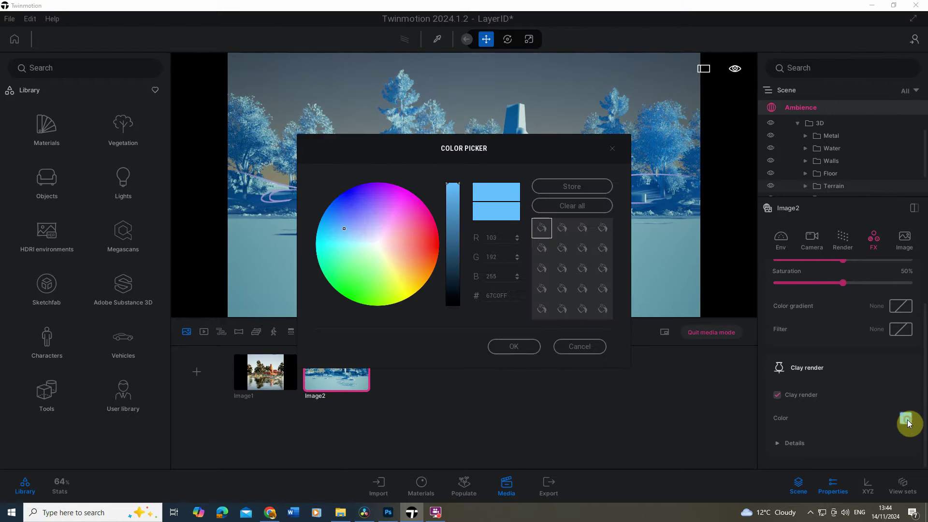
left_click(367, 222)
left_click(378, 246)
left_click(379, 244)
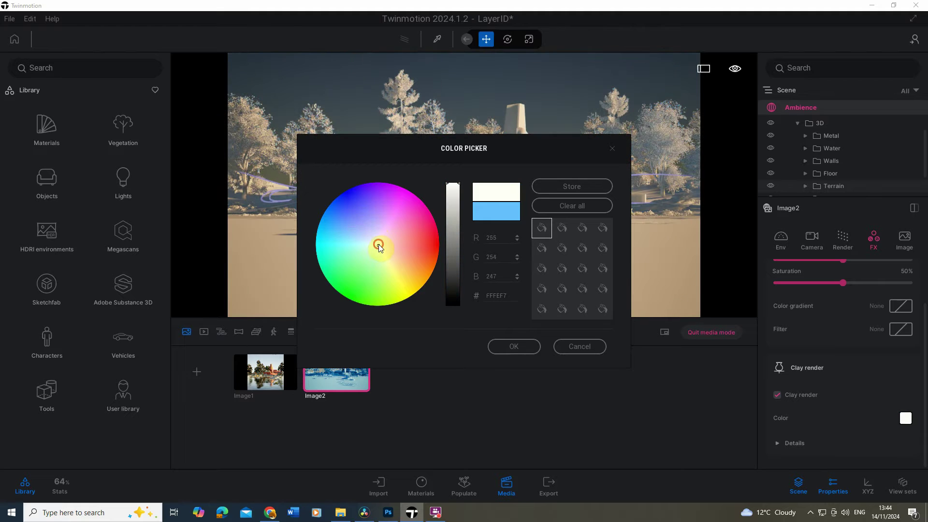
left_click(479, 233)
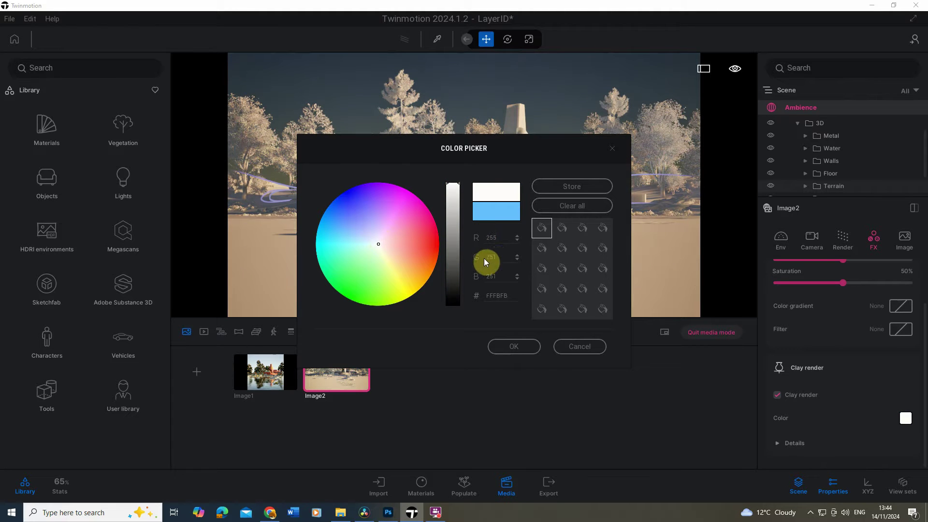
key("BackSpace")
type("5")
left_click(494, 280)
key("BackSpace")
type("5")
left_click(518, 345)
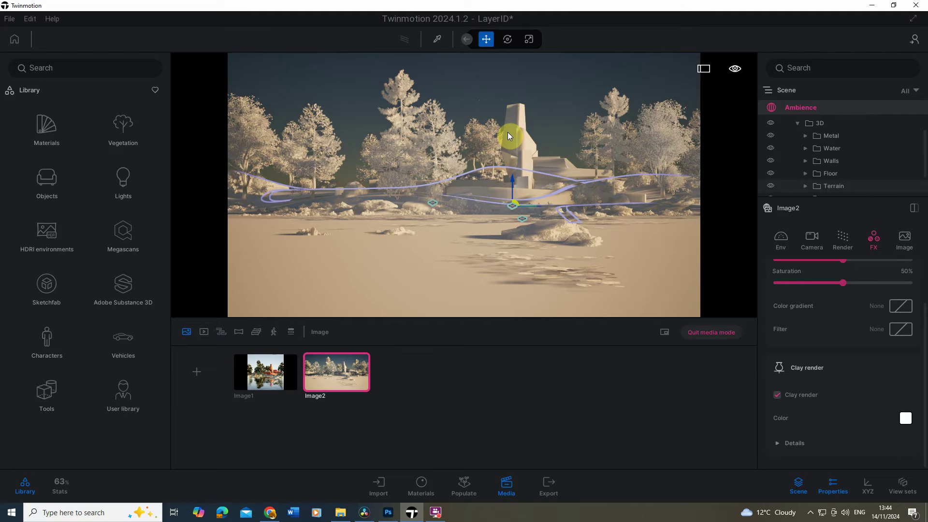
- Clear the path selection in the viewport and review Image2's clay render details for translucency, reflection, bump and affected elements
left_click(559, 104)
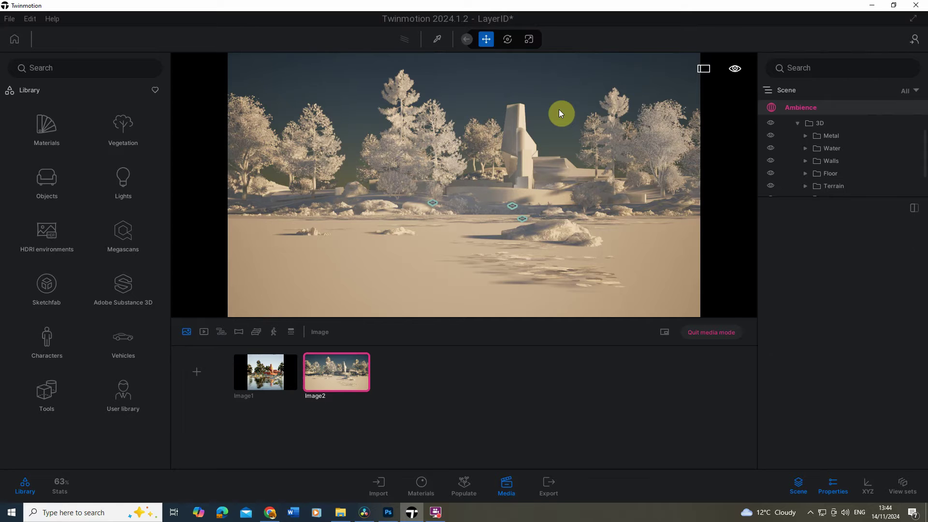
left_click(321, 387)
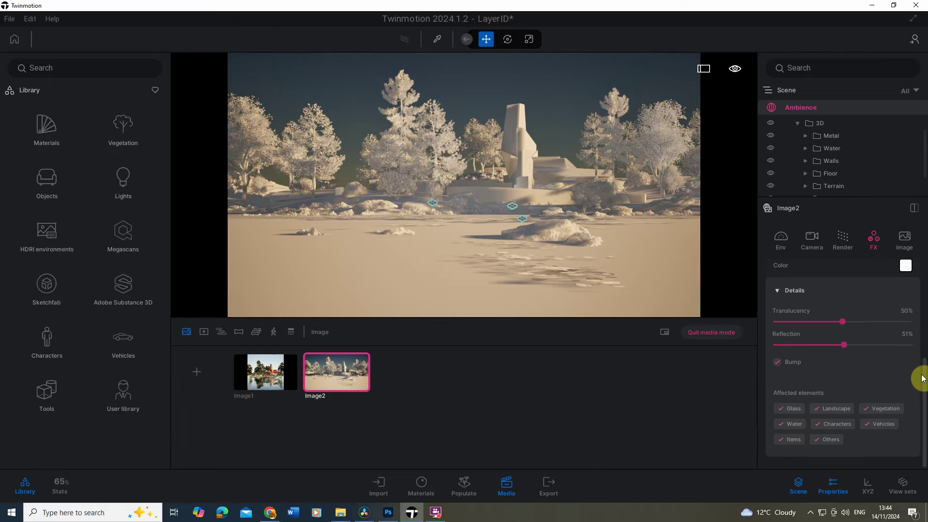
left_click_drag(922, 375, 922, 348)
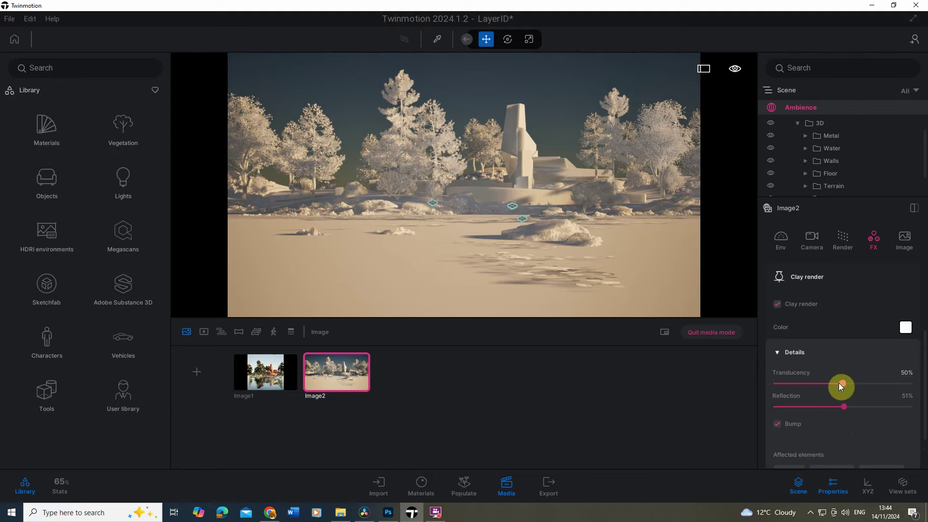
mouse_move(840, 383)
left_mouse_down()
mouse_move(767, 383)
mouse_move(861, 391)
mouse_move(834, 389)
mouse_move(843, 391)
left_mouse_up()
left_click(782, 425)
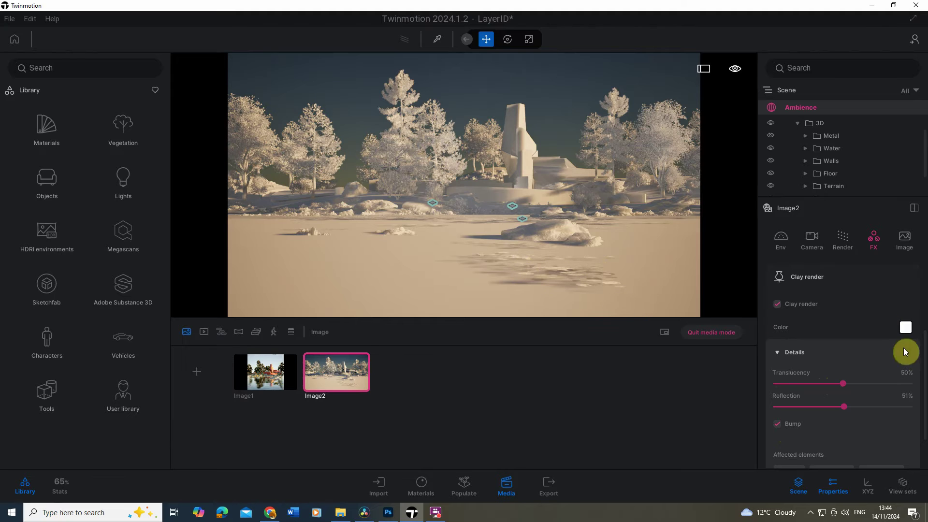
left_click_drag(920, 356, 358, 318)
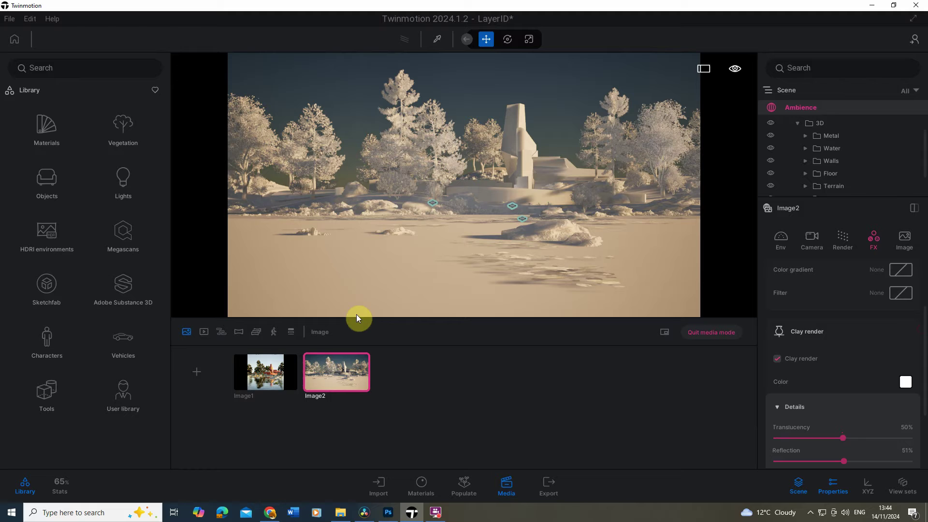
- Exclude Sky and Layers 1 through 5 from the render layers of the image export
left_click(548, 486)
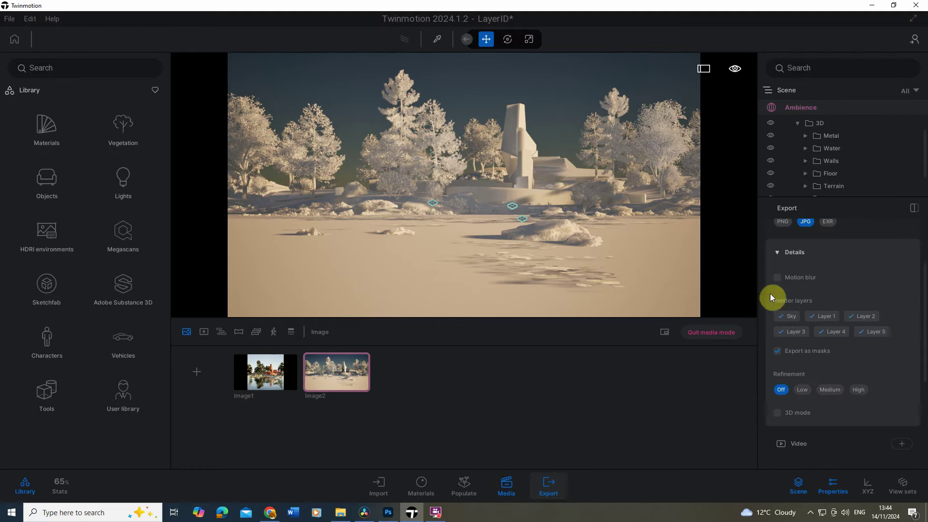
left_click(788, 317)
left_click(824, 316)
left_click(862, 316)
left_click(871, 331)
left_click(833, 331)
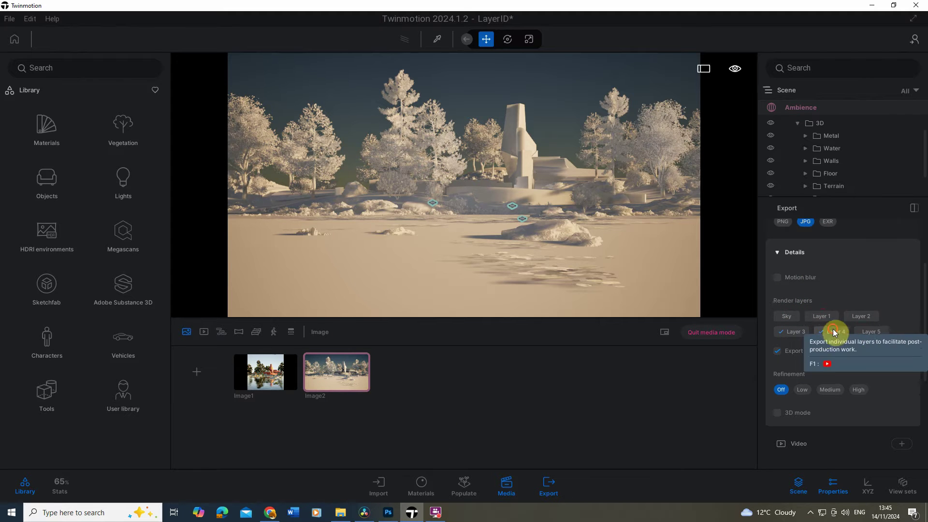
left_click(797, 330)
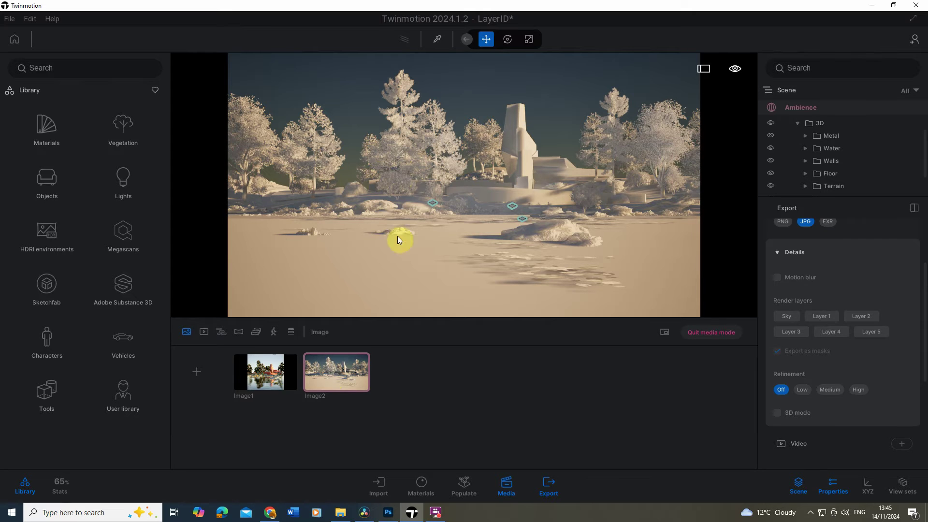
- Export the clay version of Image2 into the Image2_Layers folder
scroll(909, 444, "down", 5)
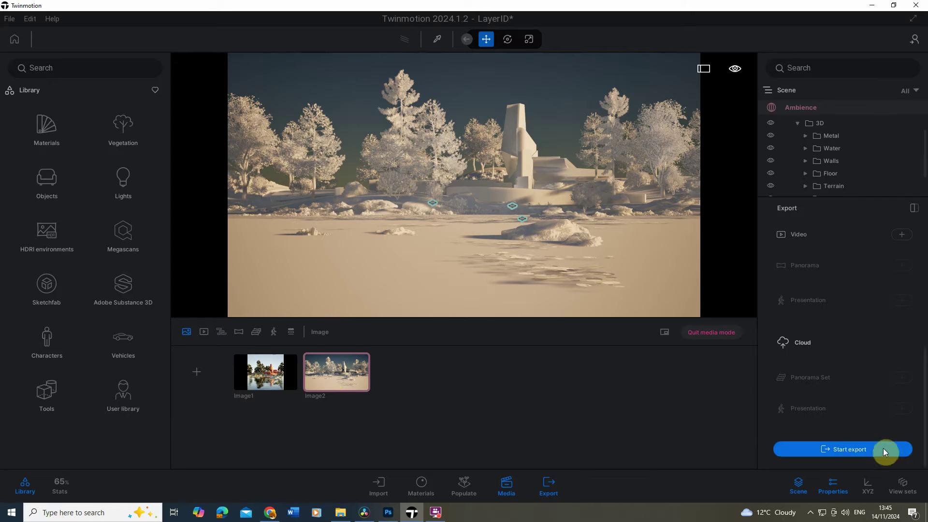
left_click(885, 452)
left_click(378, 256)
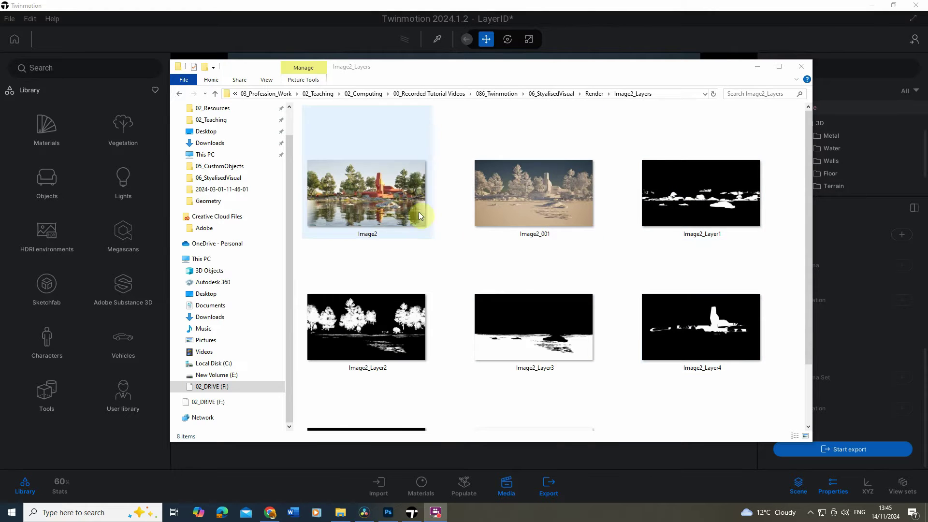
- Examine the exported Image2_001 clay render at full view, and review it alongside the masks in the Image2_Layers folder
left_click(554, 202)
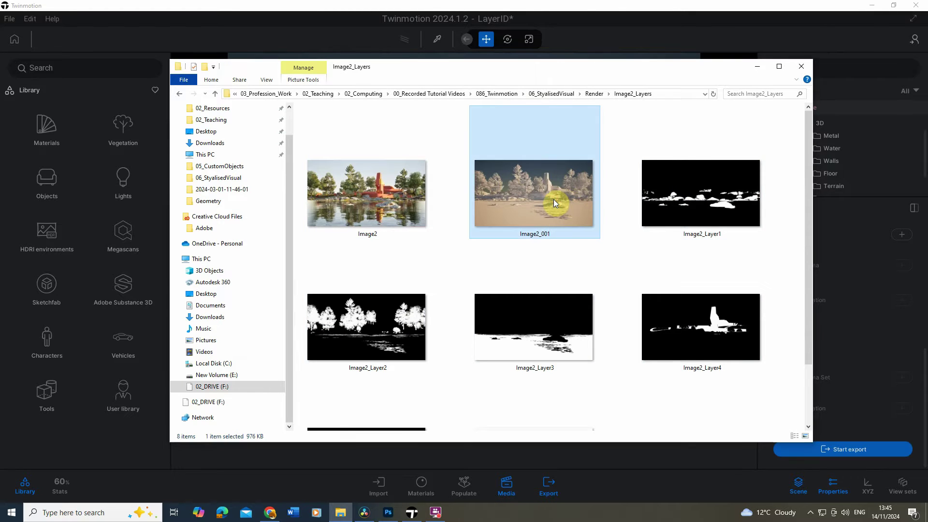
double_click(554, 202)
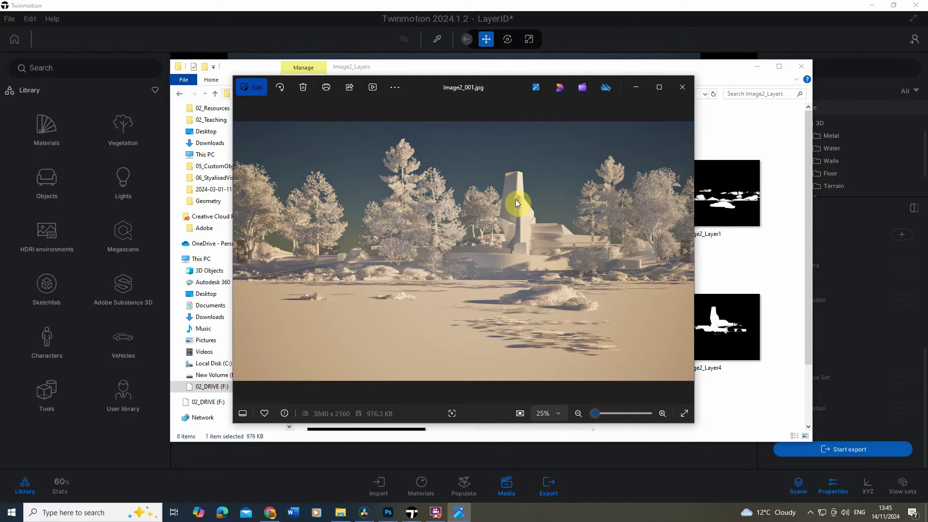
left_click(688, 86)
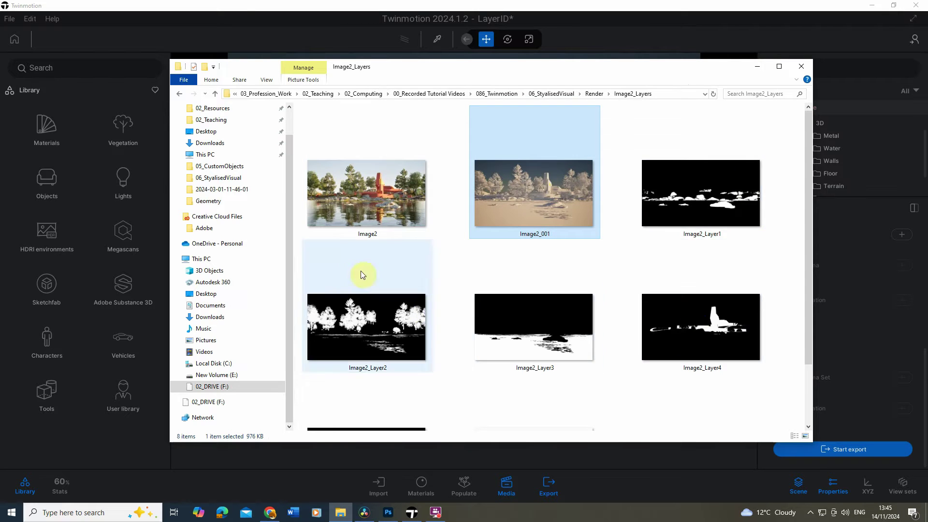
scroll(360, 271, "down", 2)
scroll(536, 337, "up", 2)
scroll(543, 334, "down", 2)
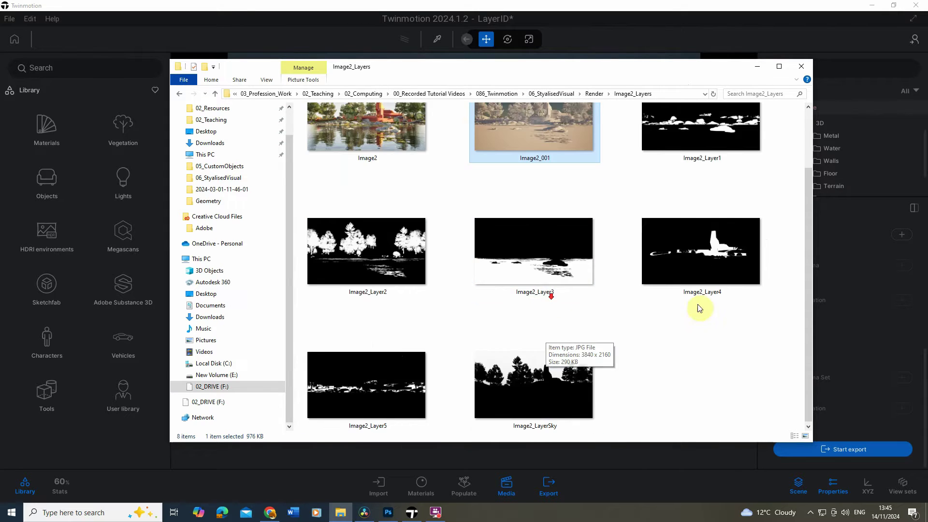
scroll(536, 304, "up", 2)
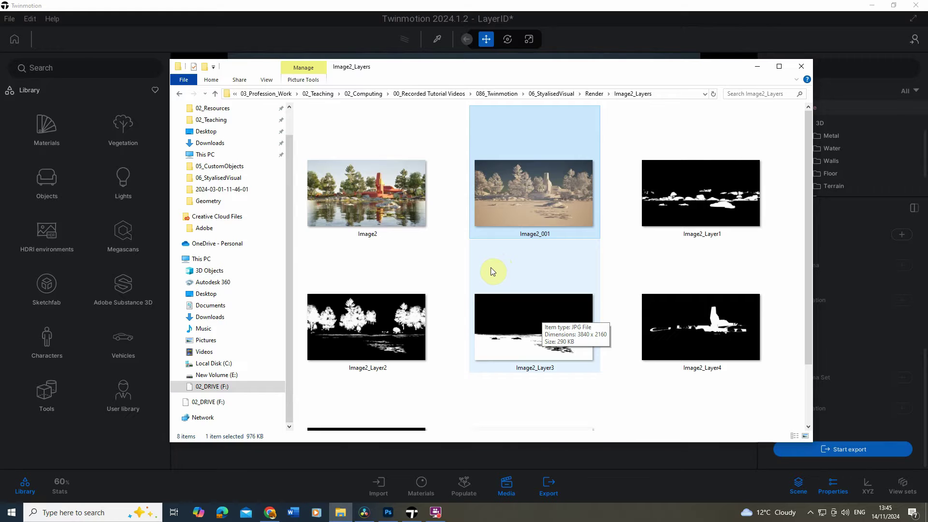
- Switch to Photoshop and load all the images from the Image2_Layers folder, both renders and every mask, into one layered stack
left_click(388, 512)
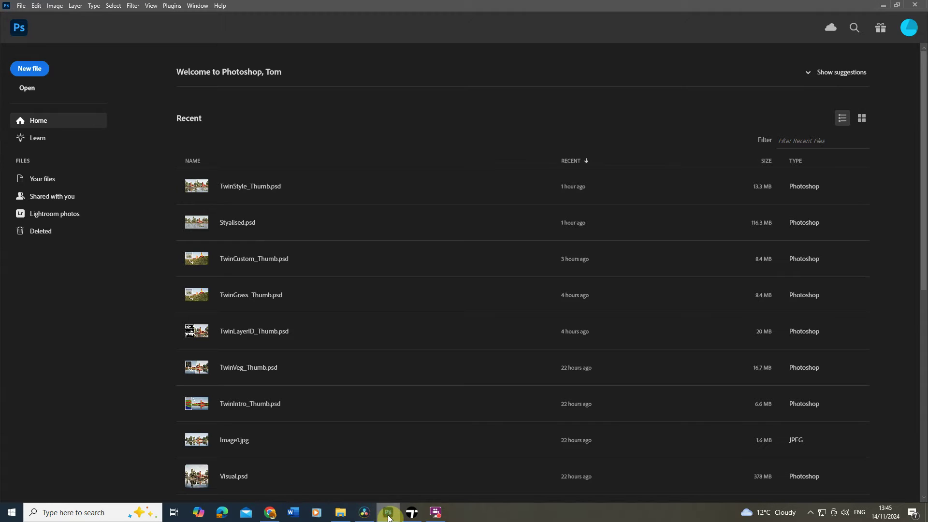
left_click(22, 6)
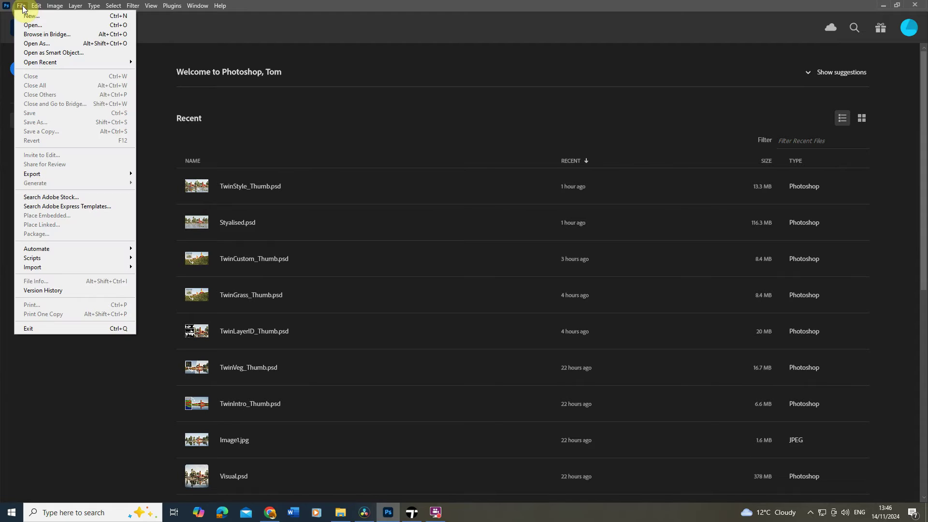
mouse_move(74, 259)
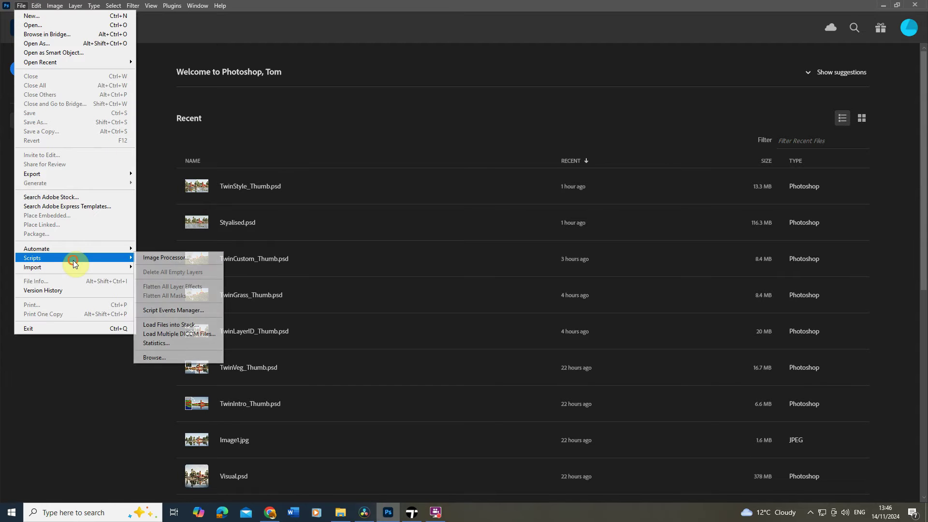
left_click(172, 324)
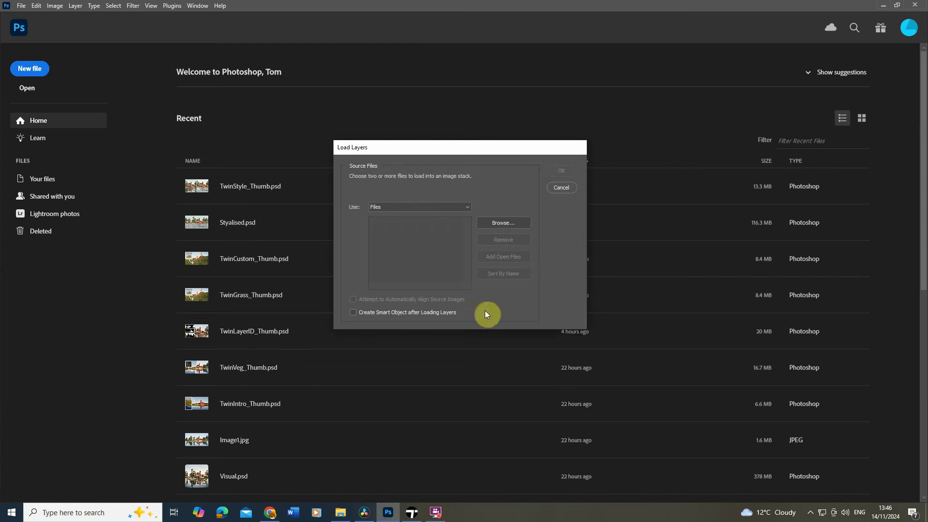
left_click(505, 226)
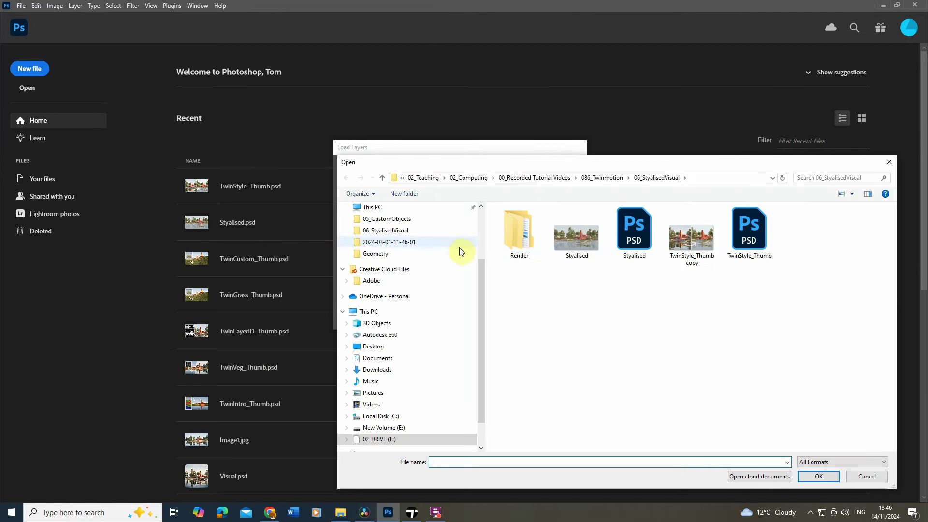
double_click(510, 232)
double_click(571, 244)
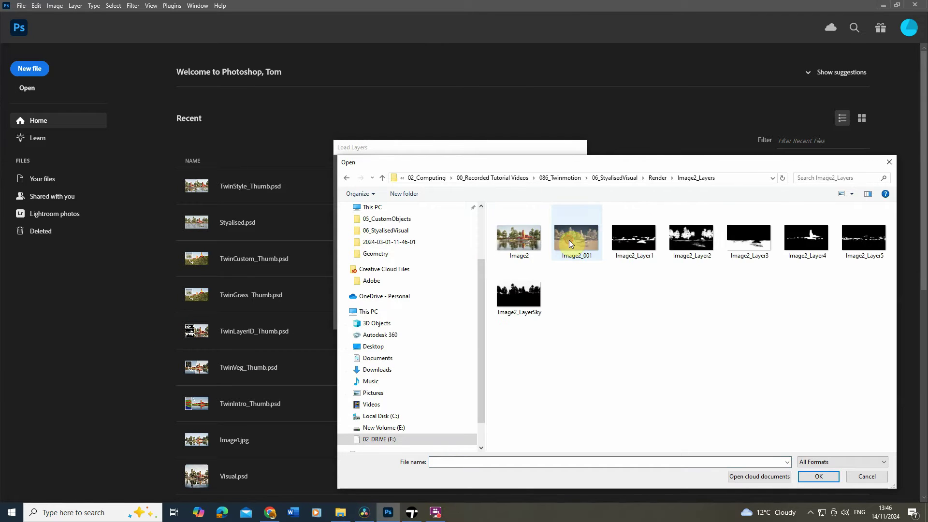
left_click(519, 237)
left_click(527, 306, "shift")
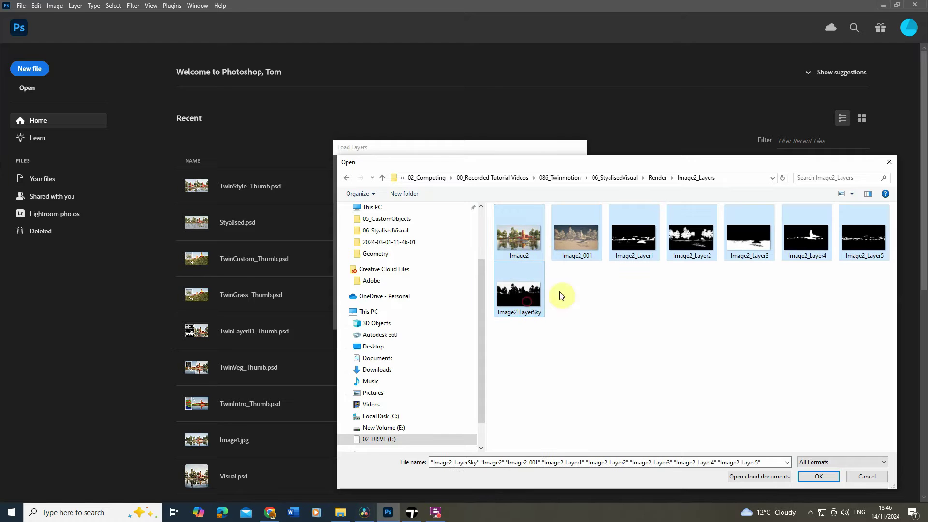
left_click(824, 477)
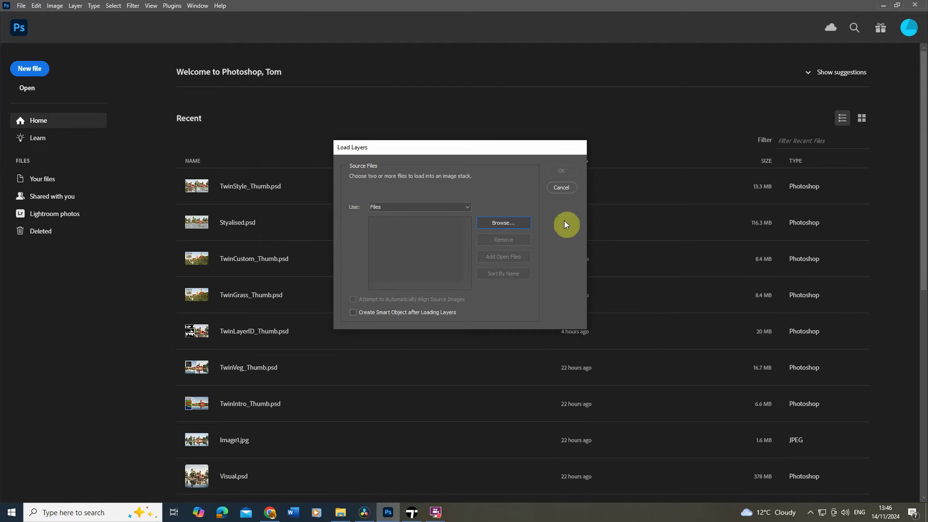
left_click(560, 172)
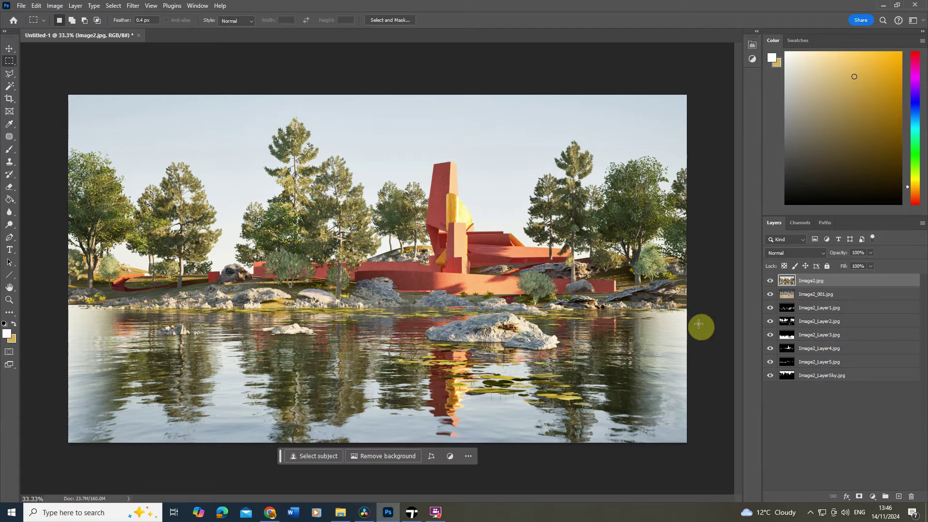
- Hide the stacked layers one after another to review the colour render, the clay render and the masks
left_click(771, 280)
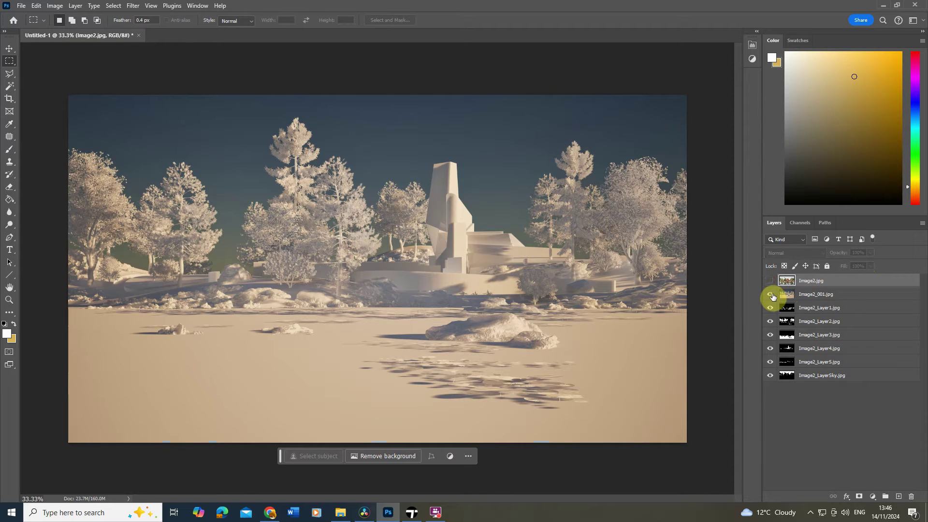
left_click(771, 294)
left_click(771, 308)
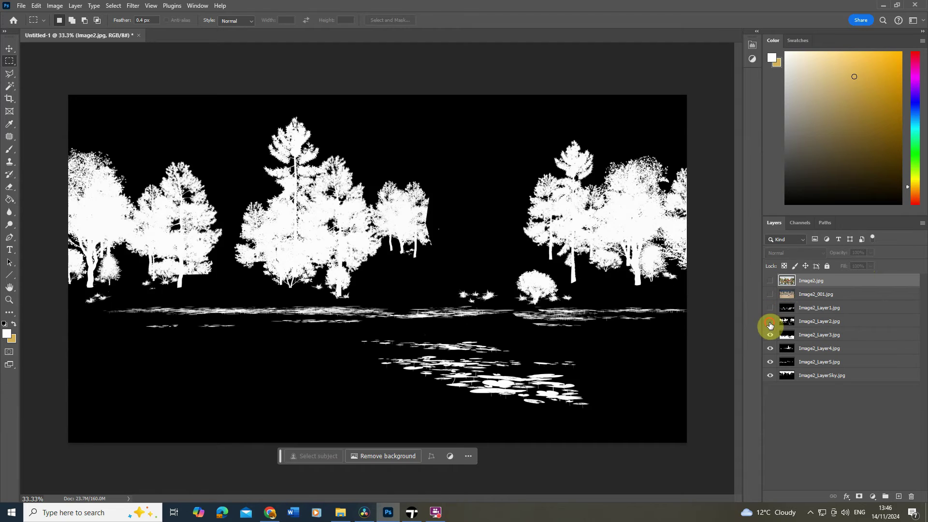
left_click(771, 321)
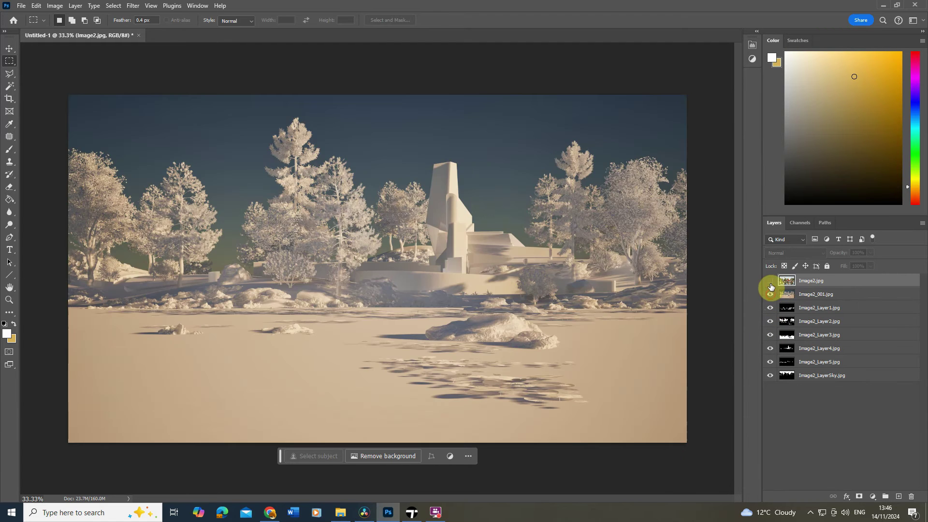
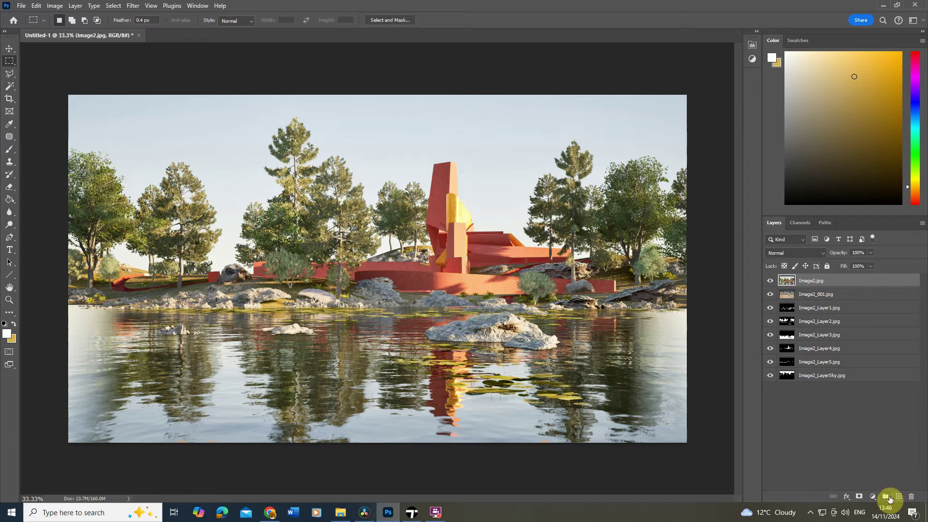
- Create six empty groups above the Image2.jpg layer
left_click(885, 496)
left_click(884, 496)
left_click(885, 496)
left_click(884, 497)
left_click(884, 496)
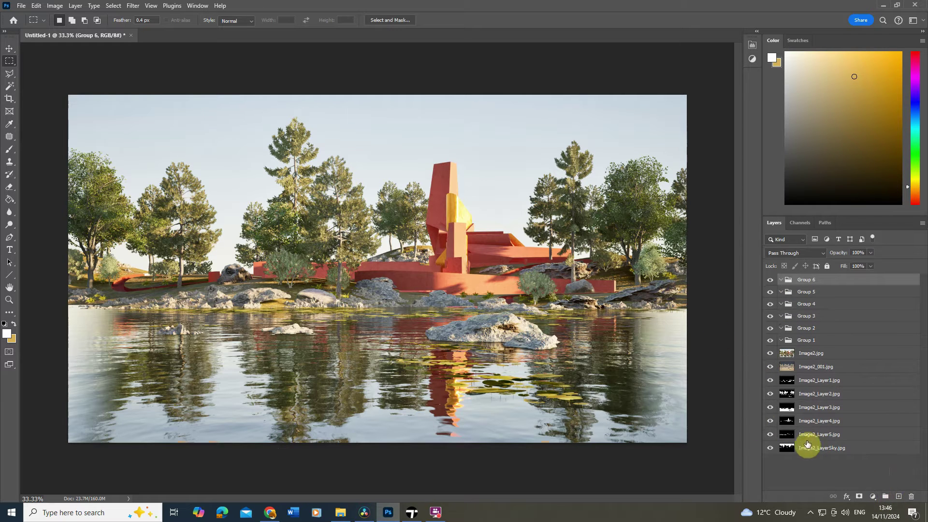
- Isolate the Image2_LayerSky.jpg mask, load its white area as a selection, and show all layers again
left_click(805, 343)
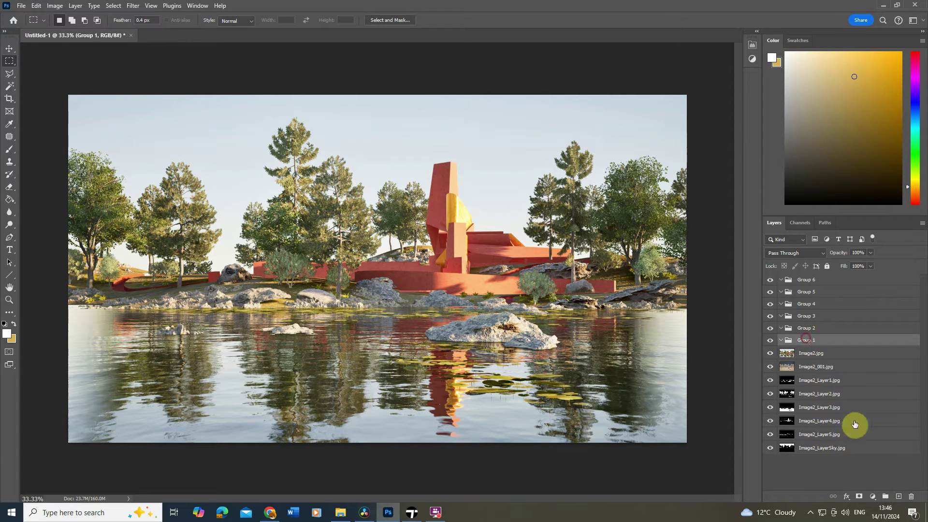
left_click(818, 447)
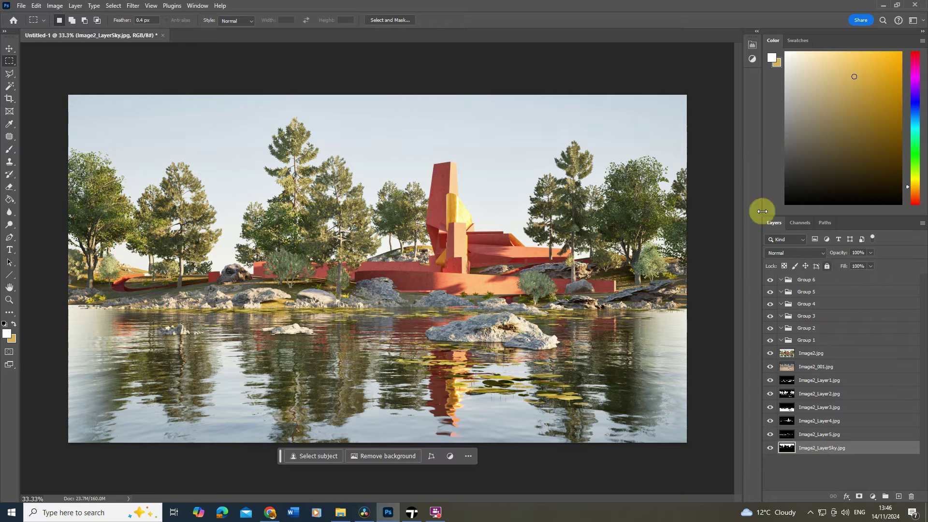
left_click(771, 449)
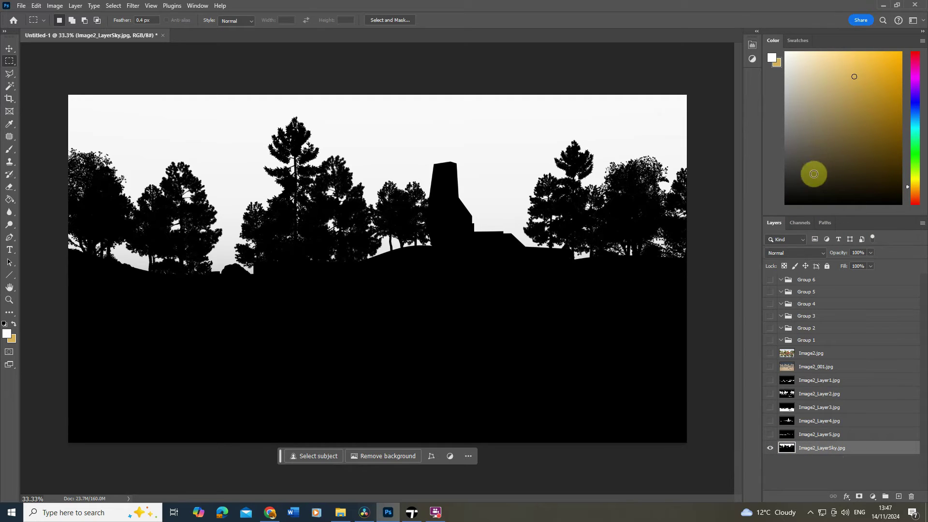
left_click(797, 225)
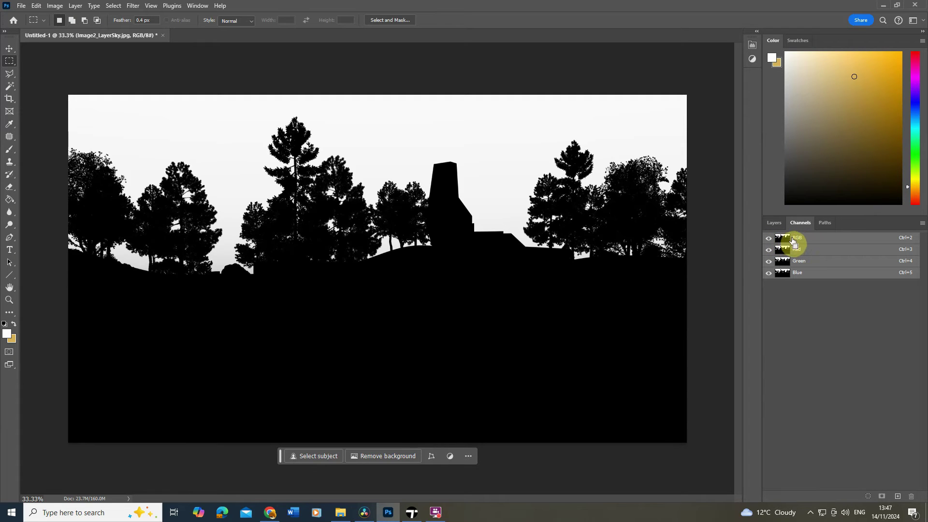
left_click(783, 238, "ctrl")
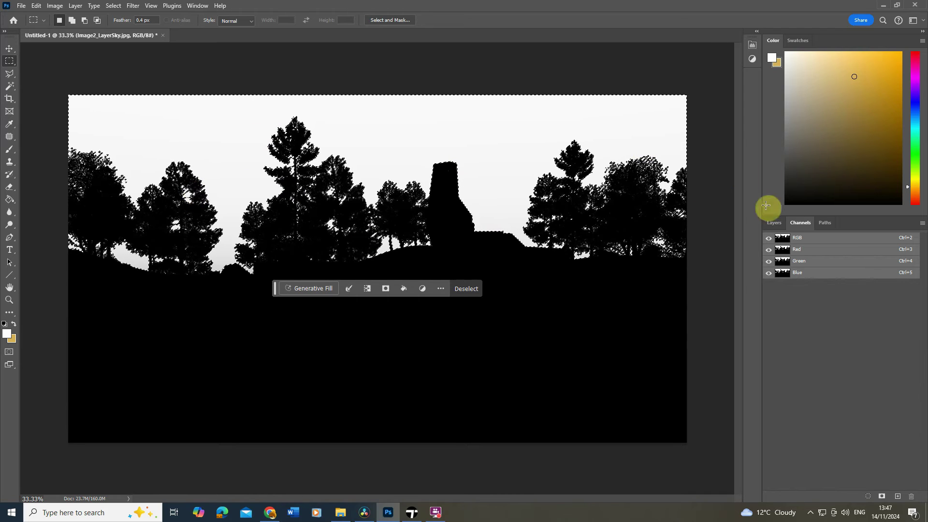
left_click(777, 222)
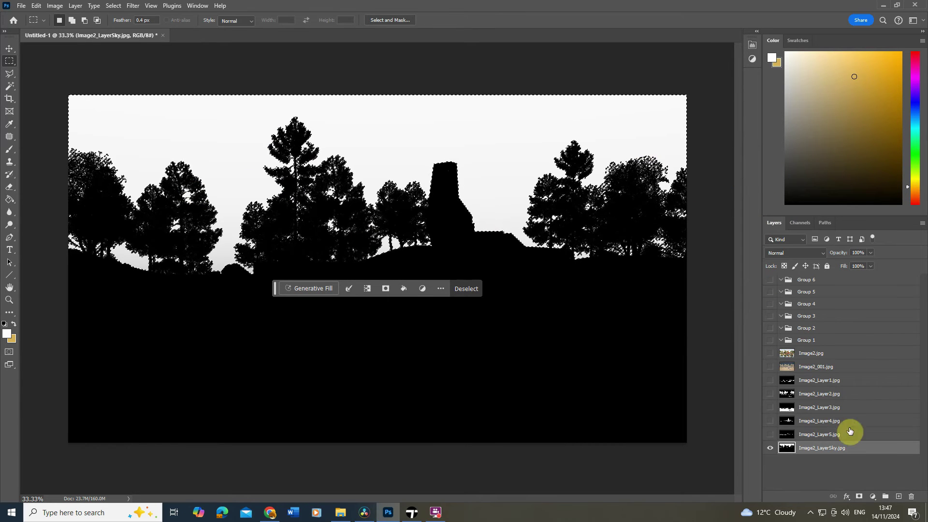
left_click(772, 451, "alt")
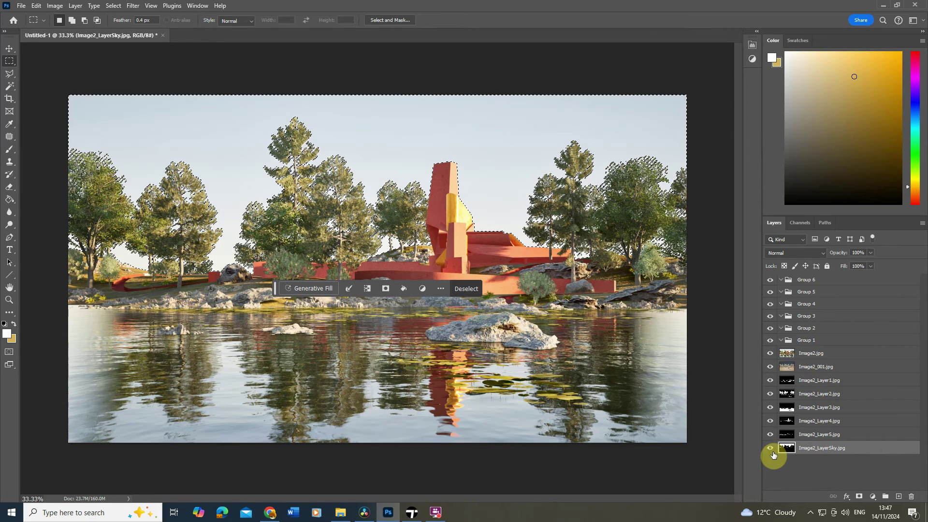
- Rename Group 1 as Sky and add a layer mask to it from the sky selection
left_click(806, 341)
double_click(807, 341)
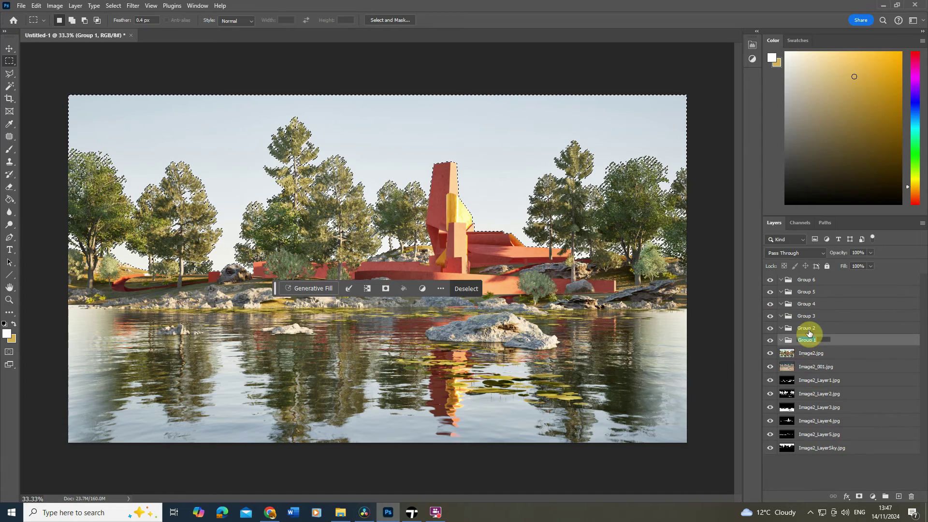
type("Sky")
key("Return")
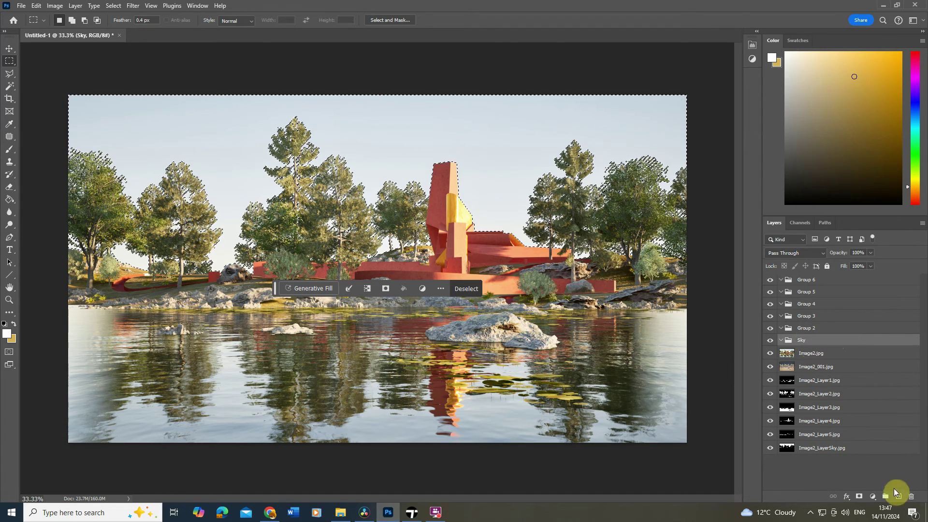
left_click(859, 496)
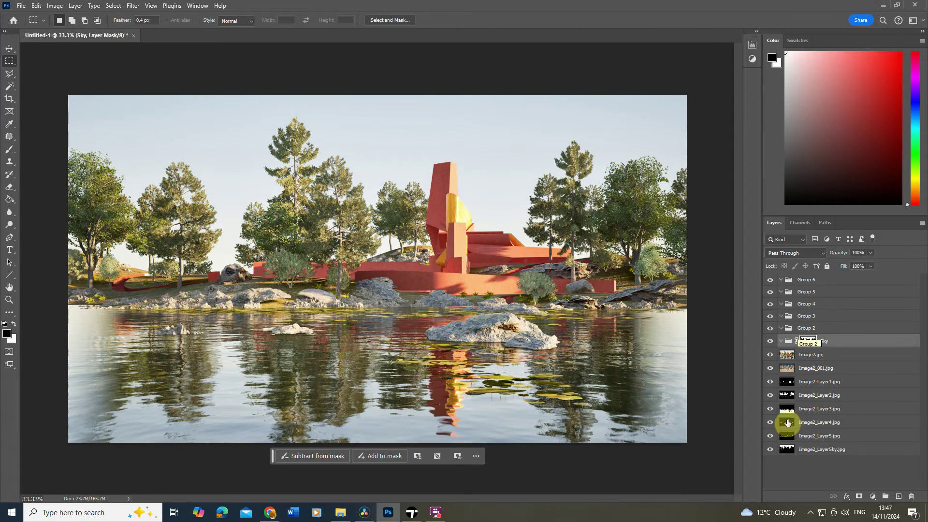
- Mask Group 2 with the white area of Image2_Layer5.jpg and rename the group as Terrain
left_click(770, 435, "alt")
left_click(770, 436, "alt")
double_click(807, 328)
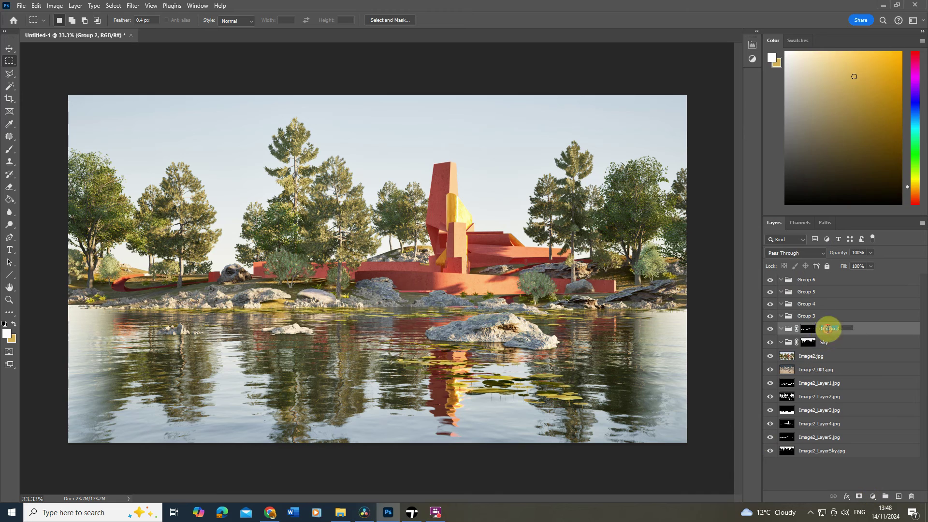
type("RRAIN")
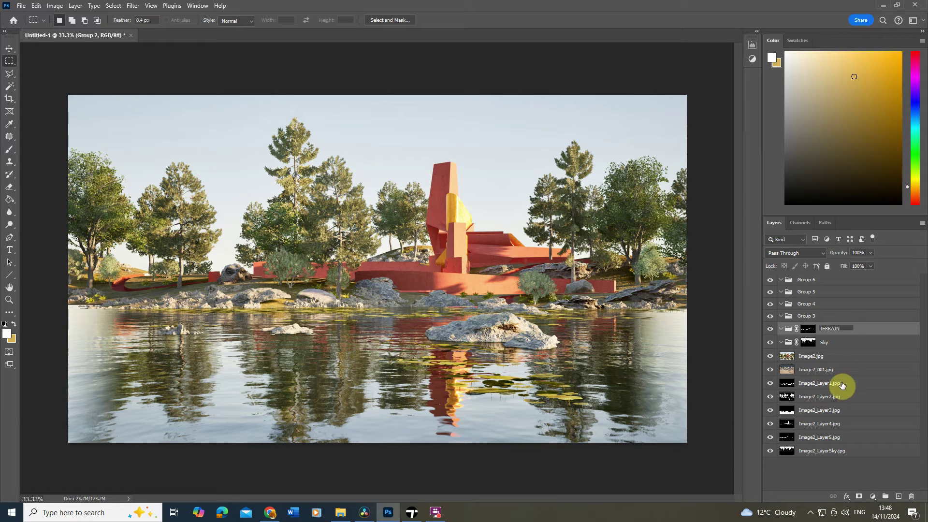
key("ctrl+a")
key("Return")
- Mask Group 3 with the white area of Image2_Layer4.jpg and rename the group as Walls
left_click(771, 423, "alt")
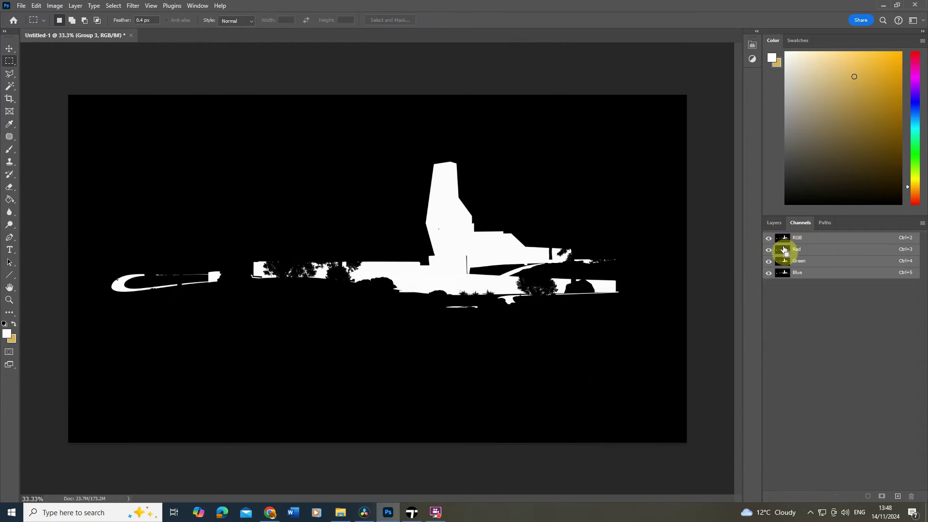
left_click(786, 423, "ctrl")
left_click(770, 423, "alt")
left_click(841, 491)
double_click(828, 317)
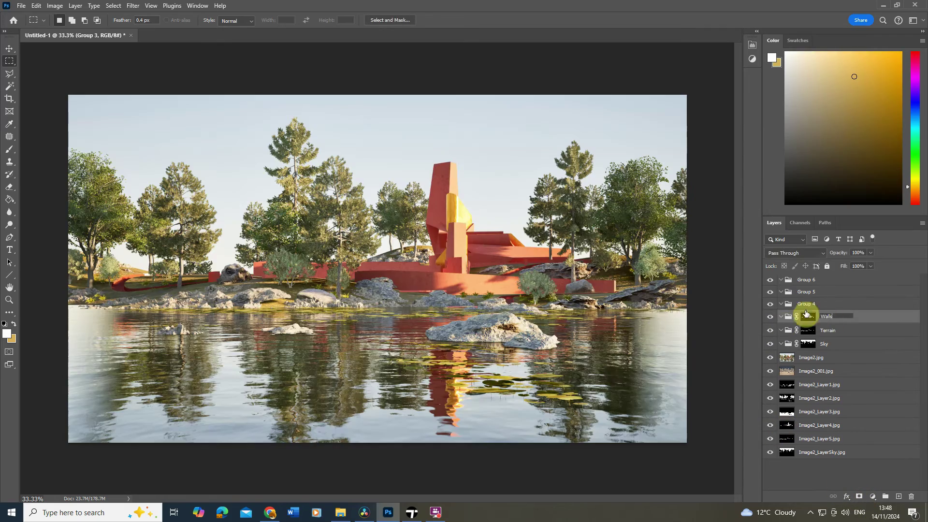
key("Return")
- Mask Group 4 with the white area of Image2_Layer3.jpg and rename the group as Water
left_click(770, 411, "alt")
left_click(787, 411, "ctrl")
left_click(771, 411, "alt")
left_click(806, 304)
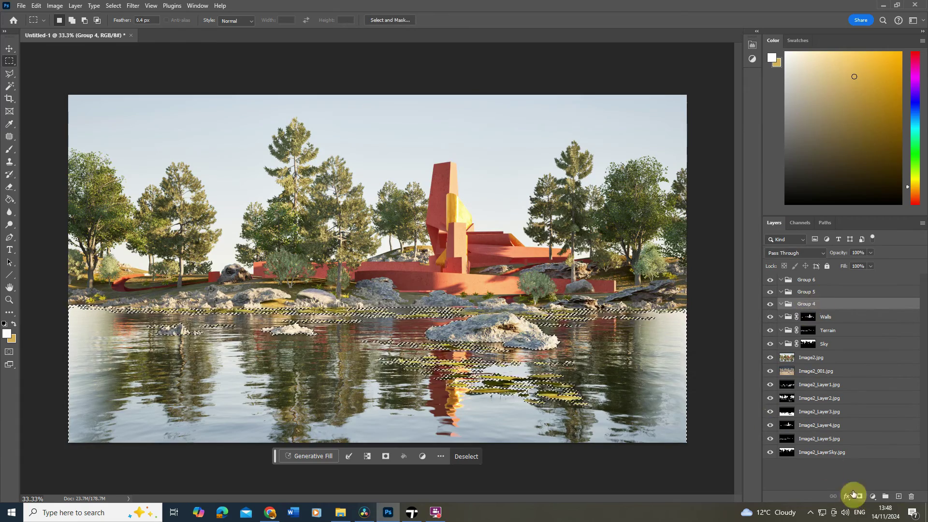
left_click(853, 494)
- Load the white area of Image2_Layer2.jpg as a selection, rename Group 5 as Trees, and mask the group with it
left_click(806, 291)
left_click(771, 398, "alt")
left_click(799, 222)
left_click(782, 237, "ctrl")
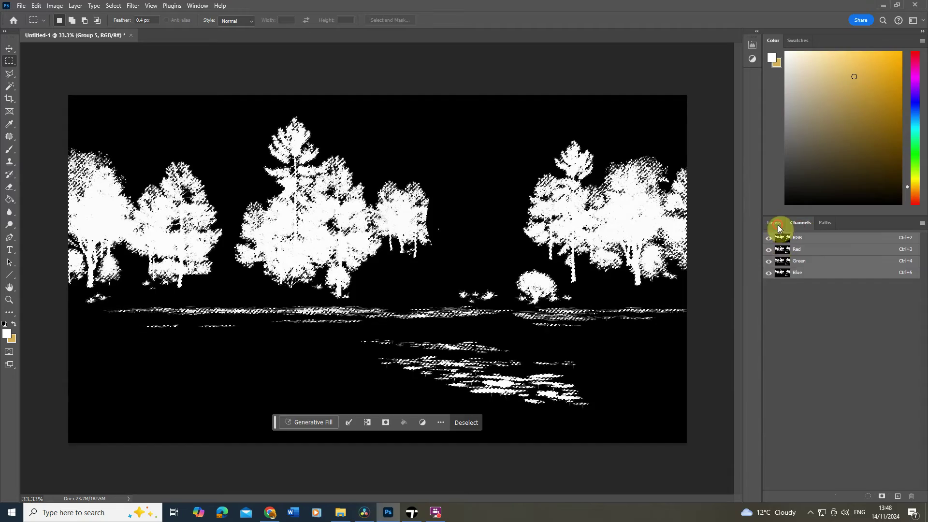
left_click(774, 223)
left_click(770, 401, "alt")
double_click(824, 293)
type("Trees")
key("Return")
left_click(859, 496)
- Load the white area of Image2_Layer1.jpg as a selection, rename Group 6 as Rocks, and mask the group with it
left_click(770, 387, "alt")
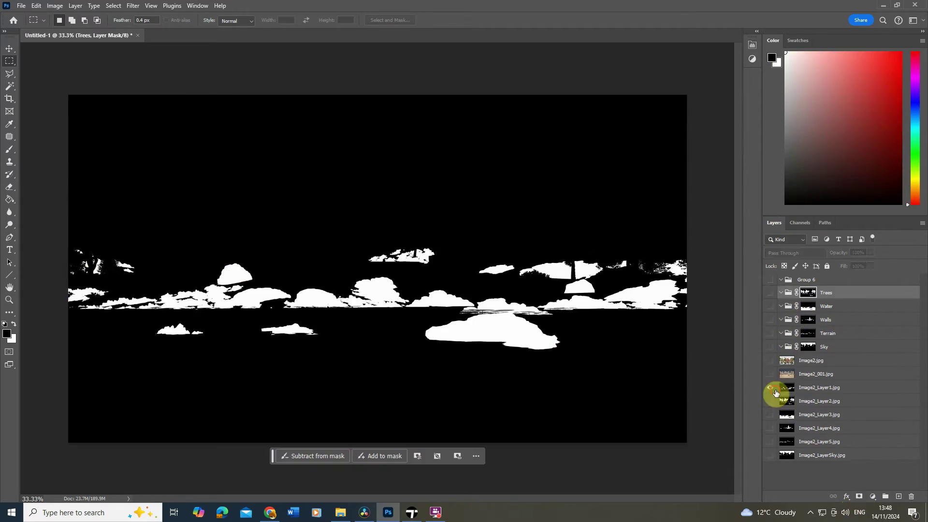
left_click(786, 388, "ctrl")
left_click(770, 387, "alt")
double_click(805, 279)
type("Rocks")
key("Return")
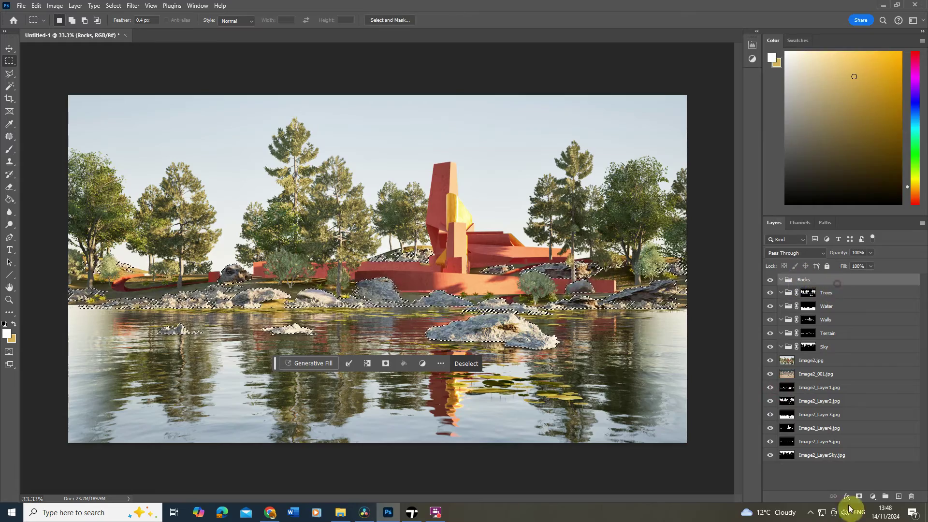
left_click(858, 497)
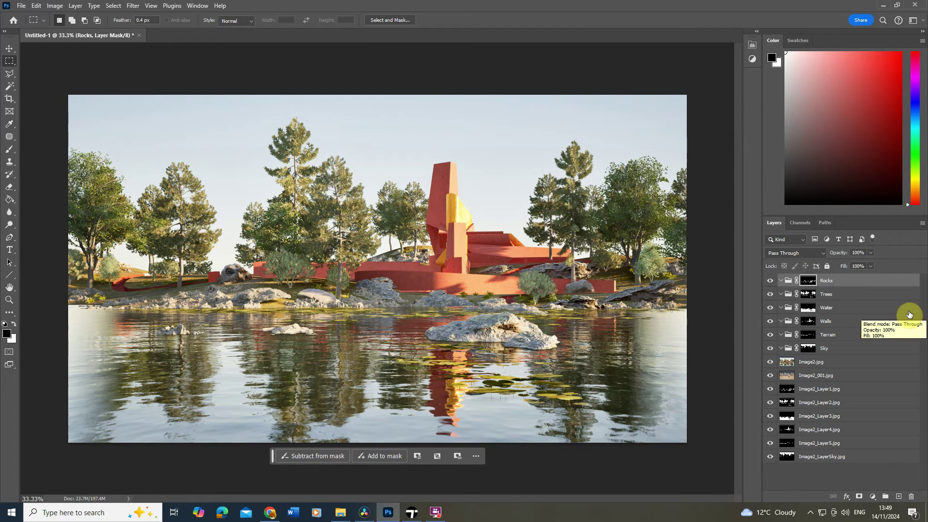
- Add a new layer above Image2.jpg and fill it with a pale blue-grey sampled from the render's sky
left_click(846, 363)
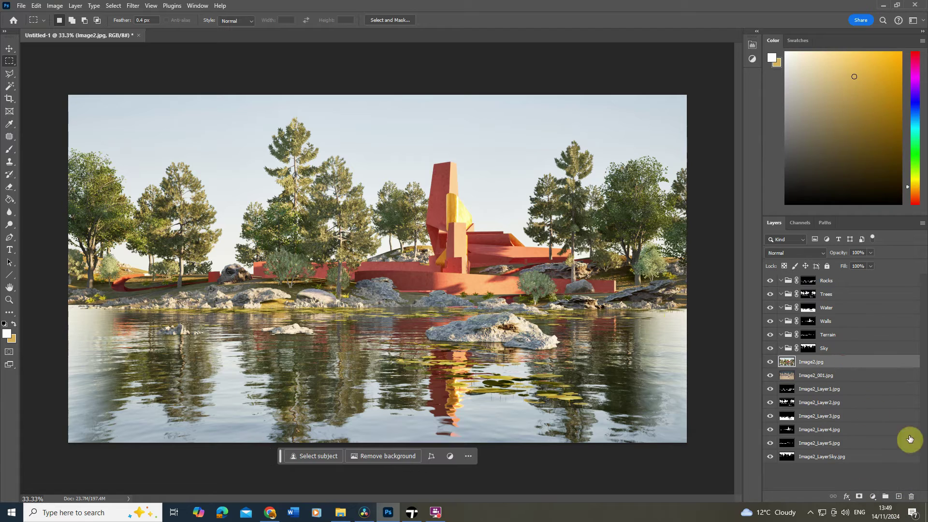
left_click(900, 499)
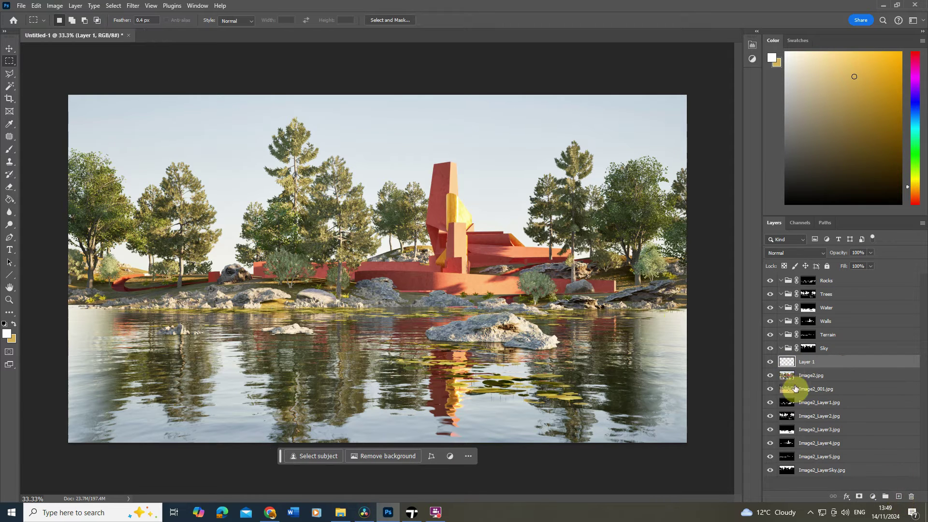
left_click(9, 199)
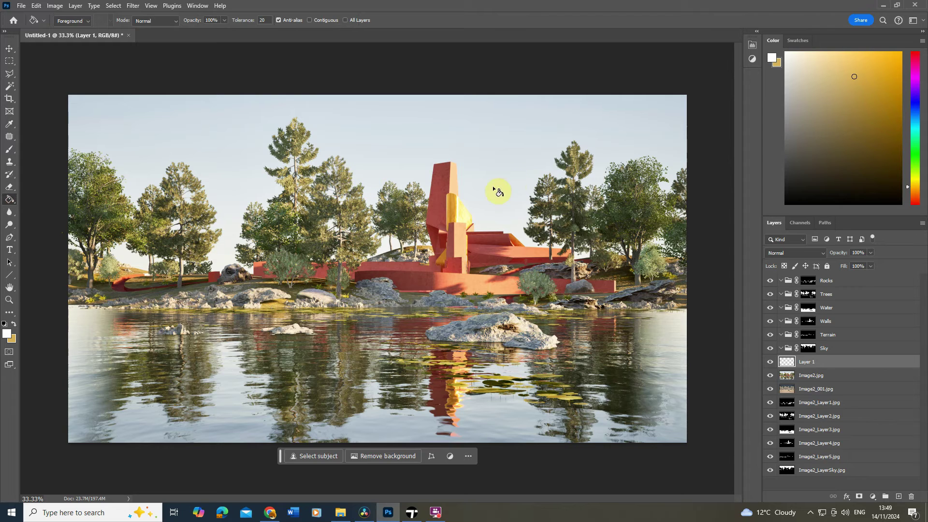
left_click(517, 167, "alt")
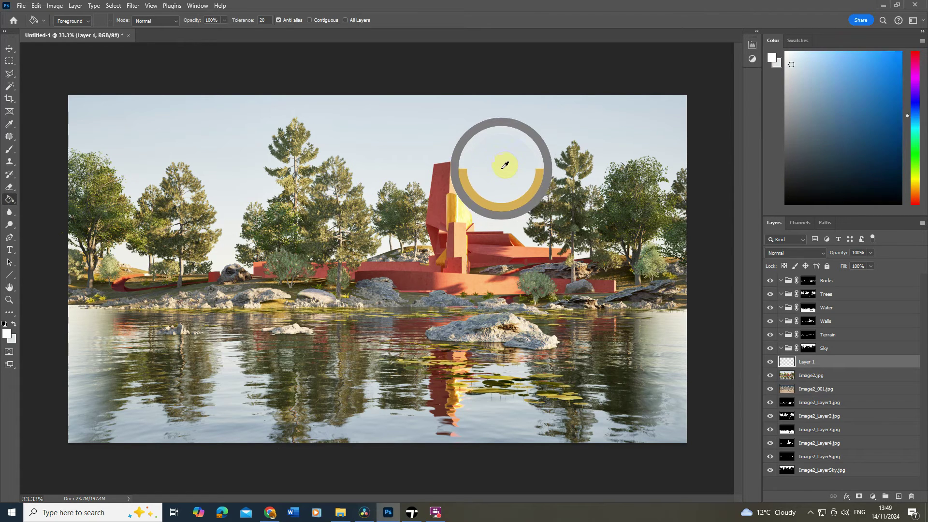
left_click_drag(504, 165, 482, 168)
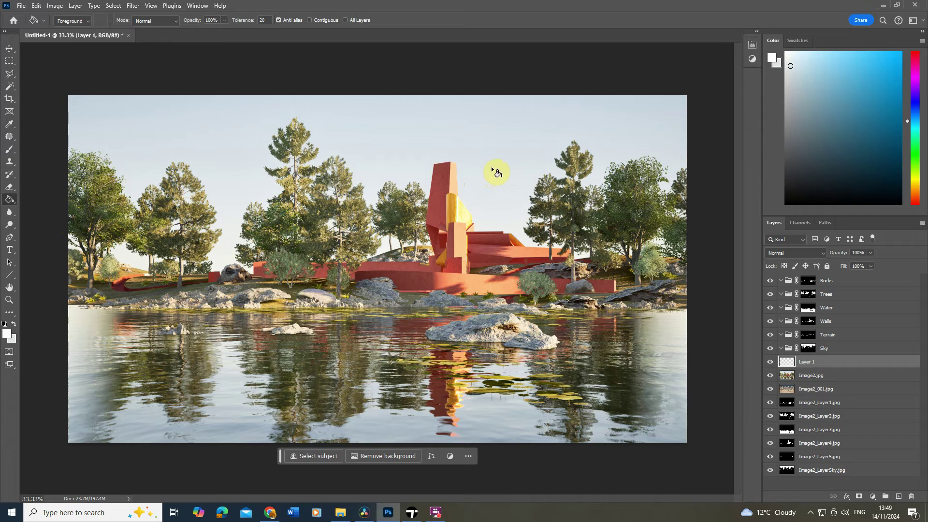
left_click(503, 166, "alt")
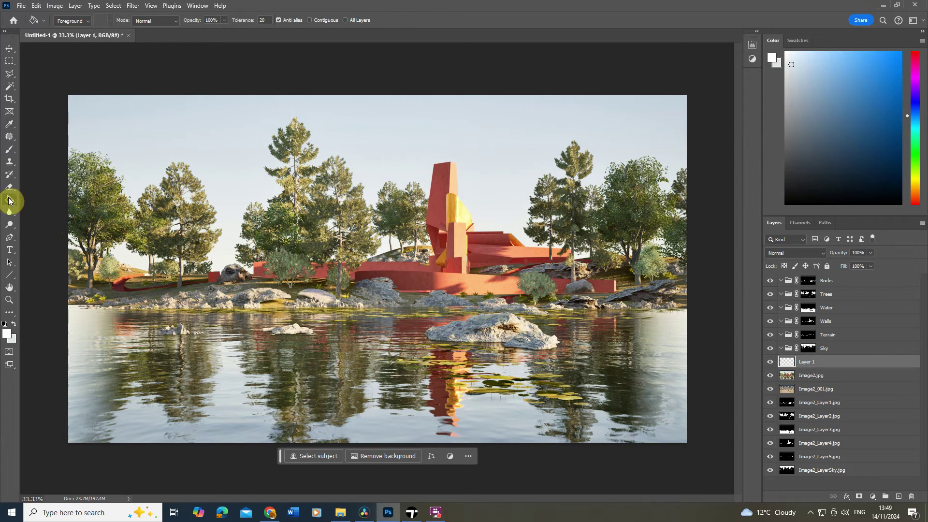
left_click(13, 326)
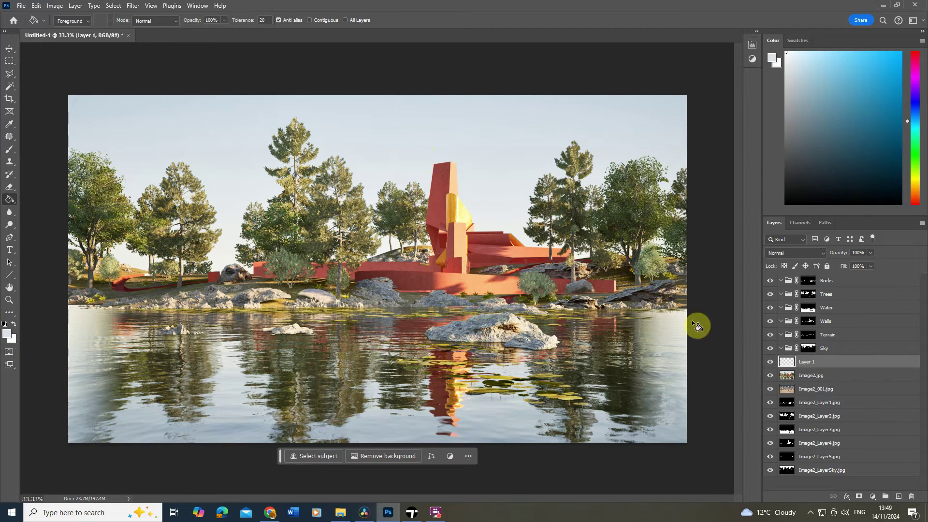
left_click(491, 175)
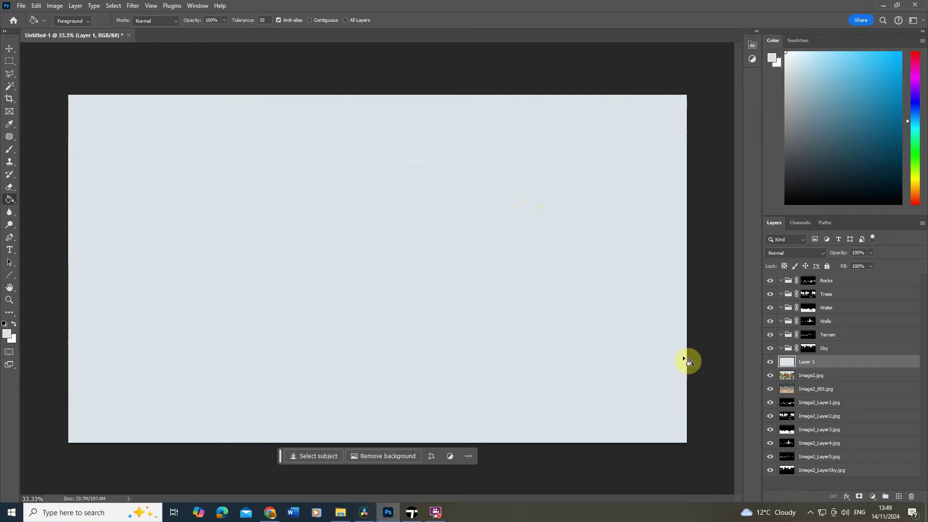
- Hide the flat pale blue-grey Layer 1 and sample a golden yellow from the shoreline in Image2.jpg
left_click(770, 363)
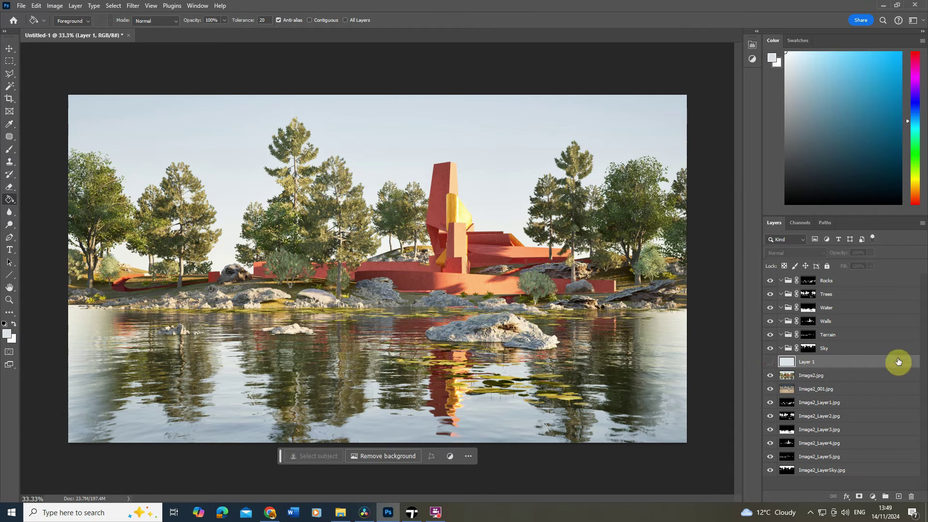
left_click(810, 335)
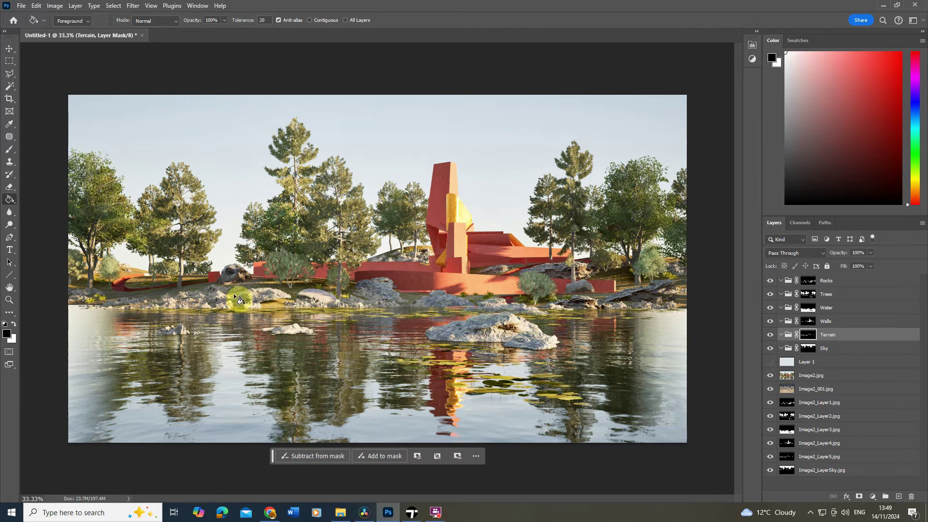
left_click(266, 300)
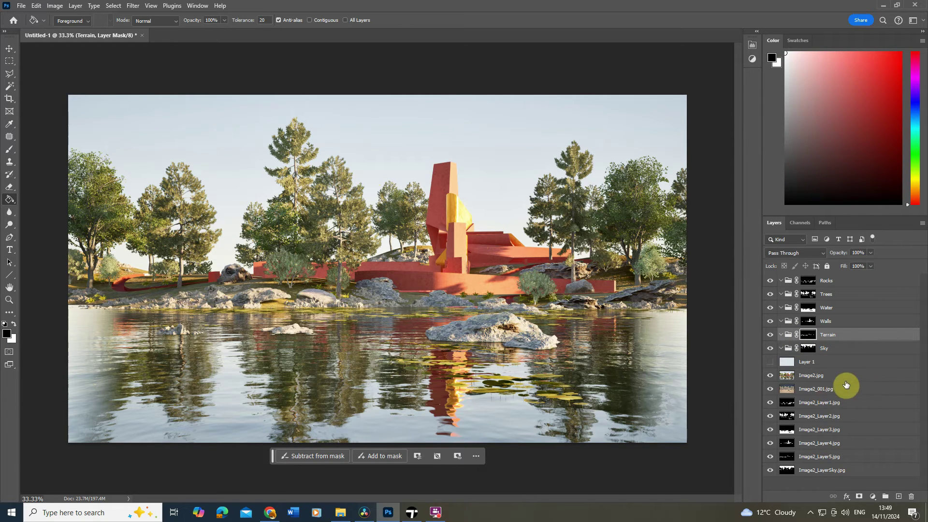
left_click(825, 377)
left_click(276, 303, "alt")
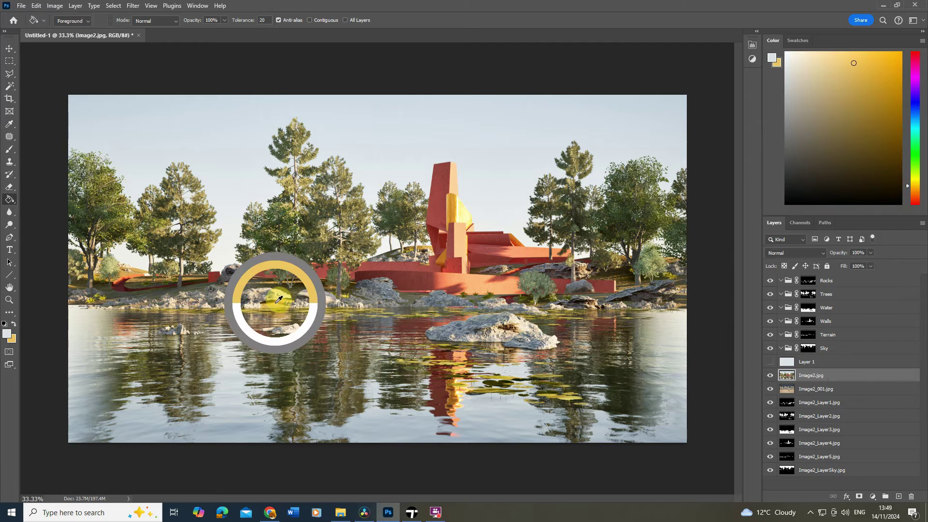
left_click_drag(278, 301, 276, 302)
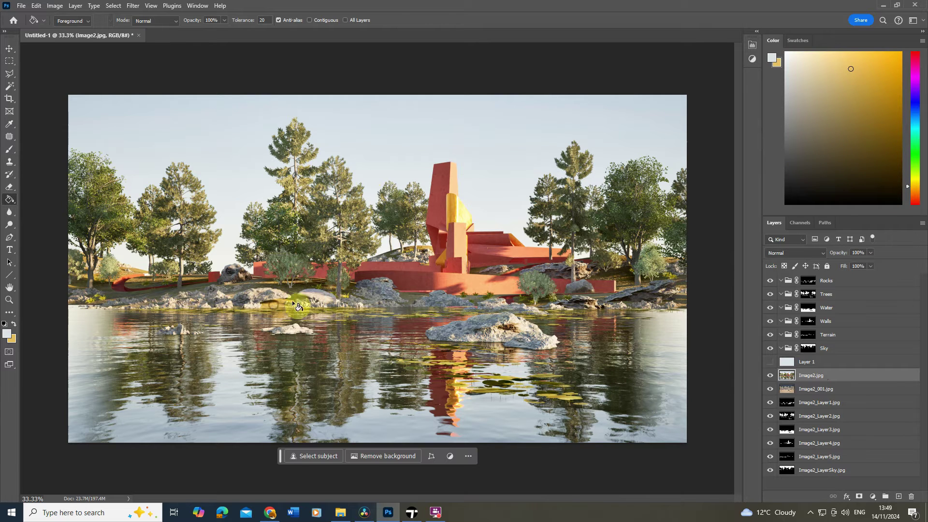
- Add a new layer inside the Terrain group and fill it with the sampled golden yellow
left_click(809, 335)
key("d")
left_click(899, 497)
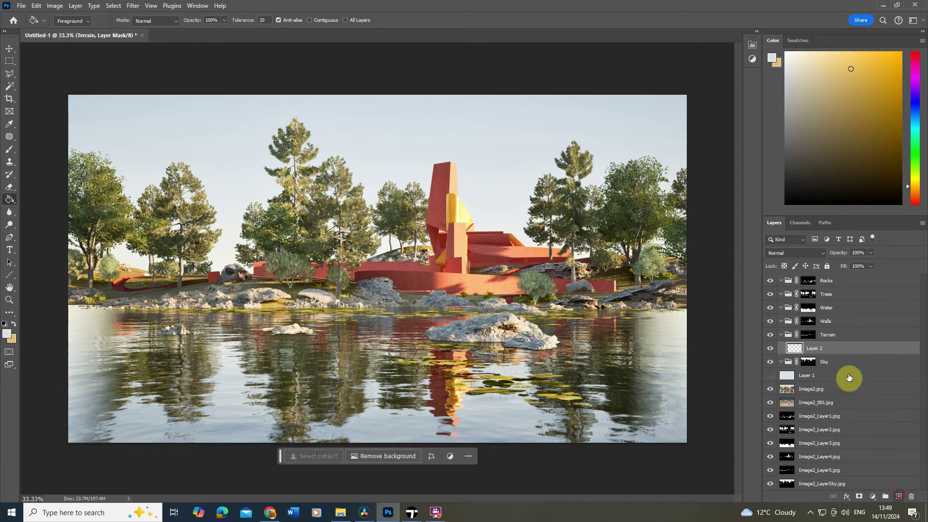
left_click(437, 275)
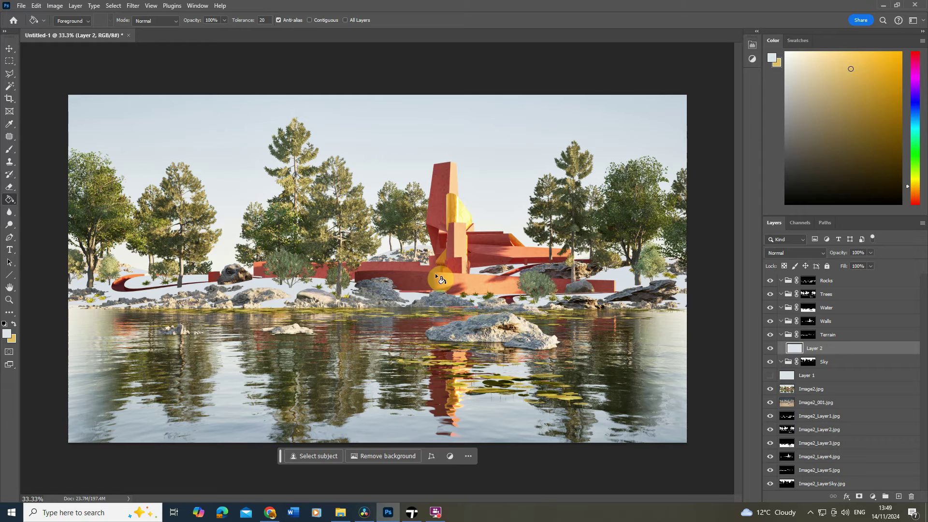
key("x")
left_click(415, 279)
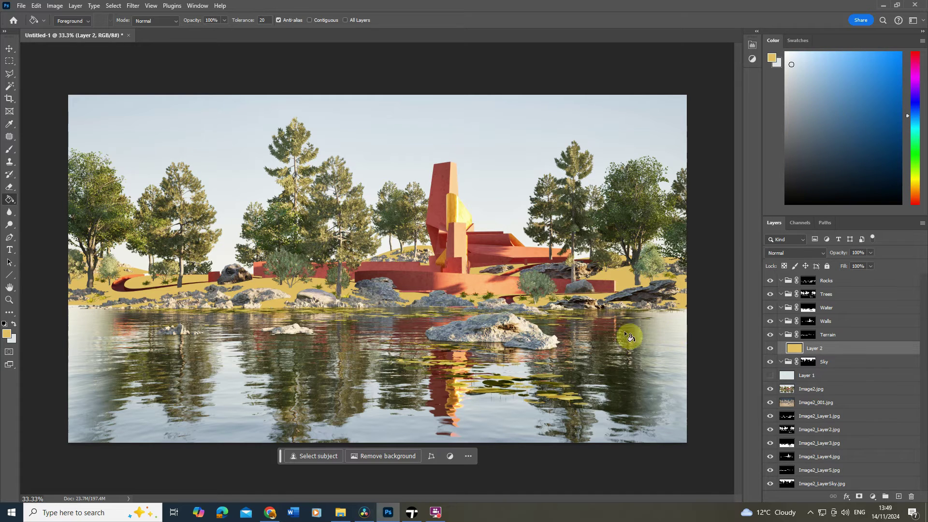
- Add a new layer inside the Walls group and fill it with a brick red sampled from the building in Image2.jpg
left_click(809, 332)
left_click(899, 497)
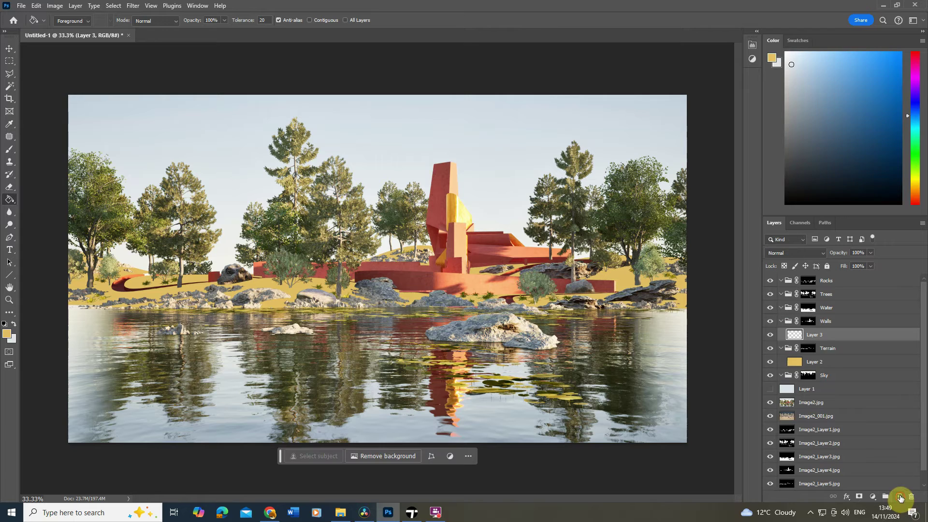
left_click(808, 403)
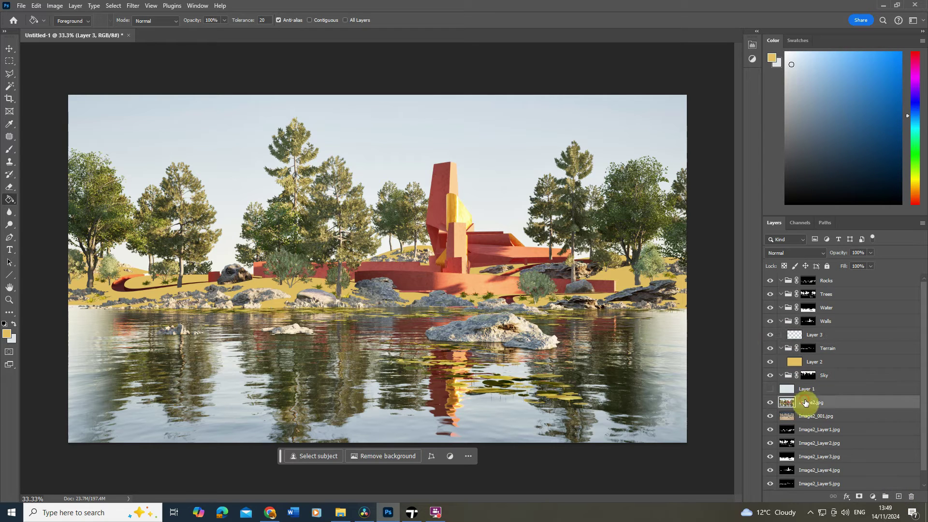
left_click(453, 177, "alt")
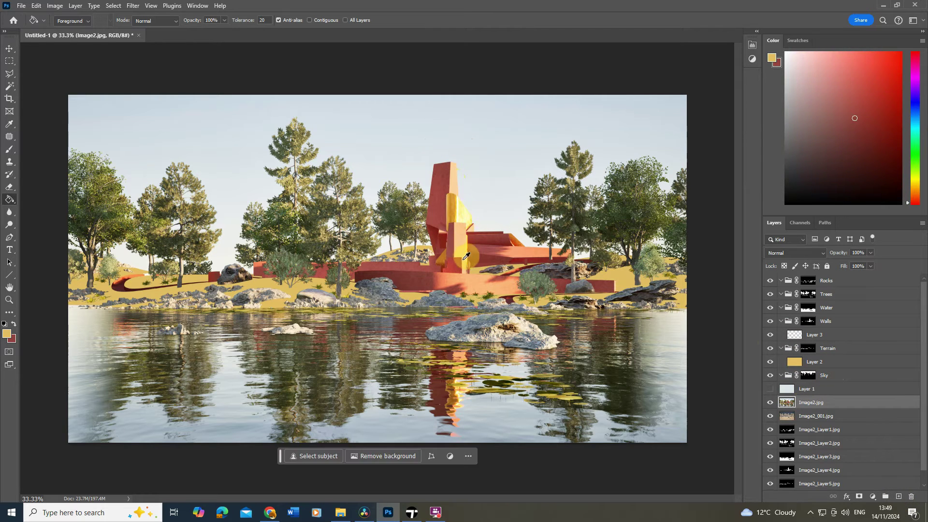
left_click(448, 273, "alt")
left_click_drag(448, 273, 439, 274)
left_click(818, 328)
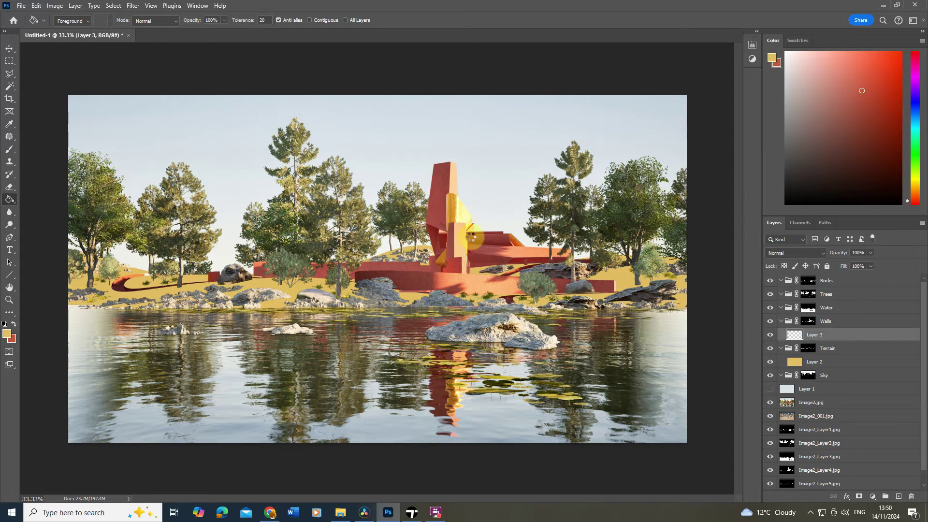
left_click(473, 240)
key("x")
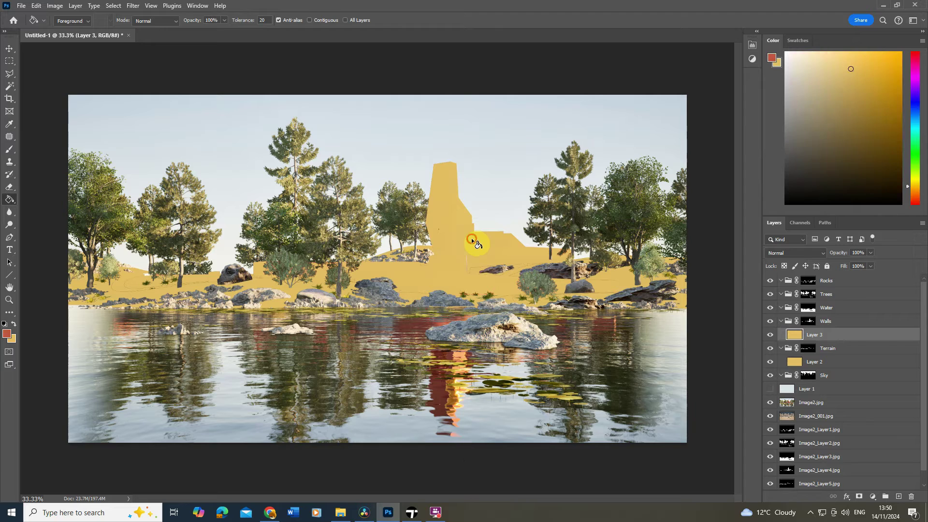
left_click(473, 241)
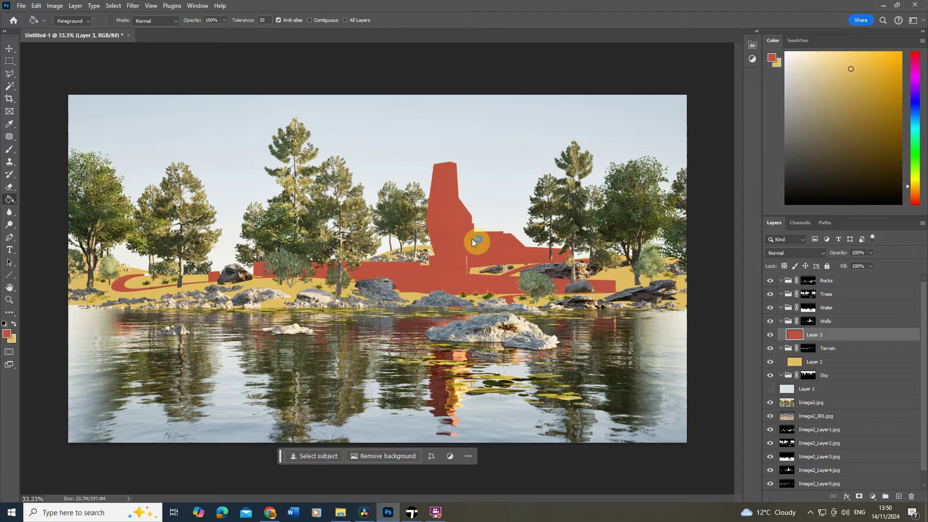
- Sample a grey-blue from the water in Image2.jpg and fill a new layer inside the Water group with it
left_click(808, 308)
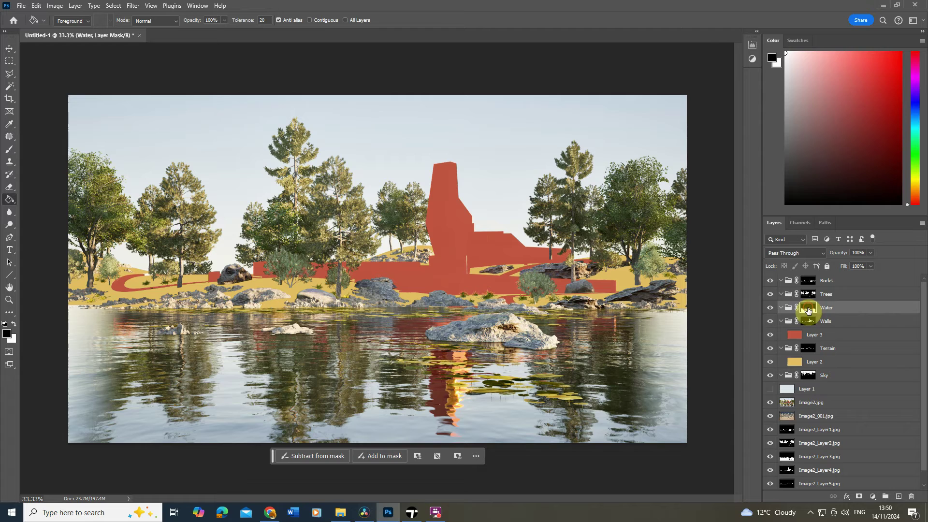
left_click(817, 405)
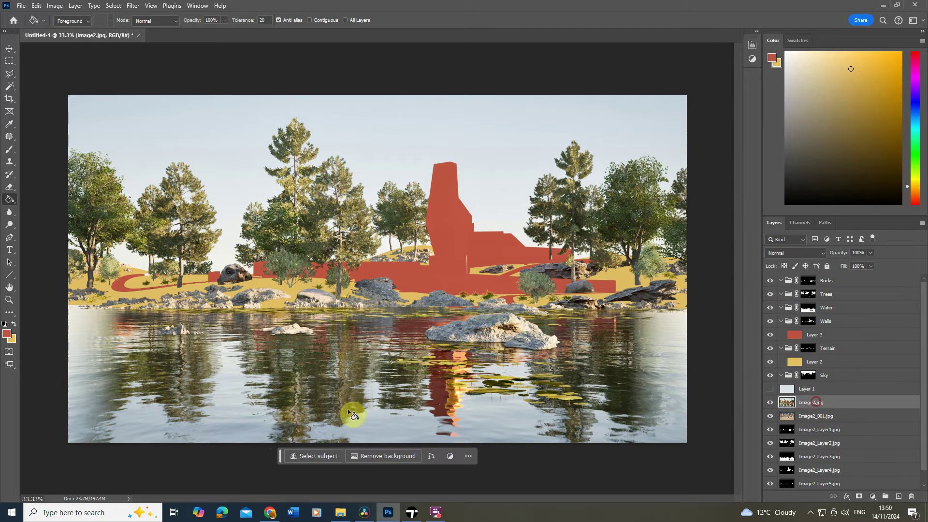
left_click(227, 433, "alt")
left_click(14, 327)
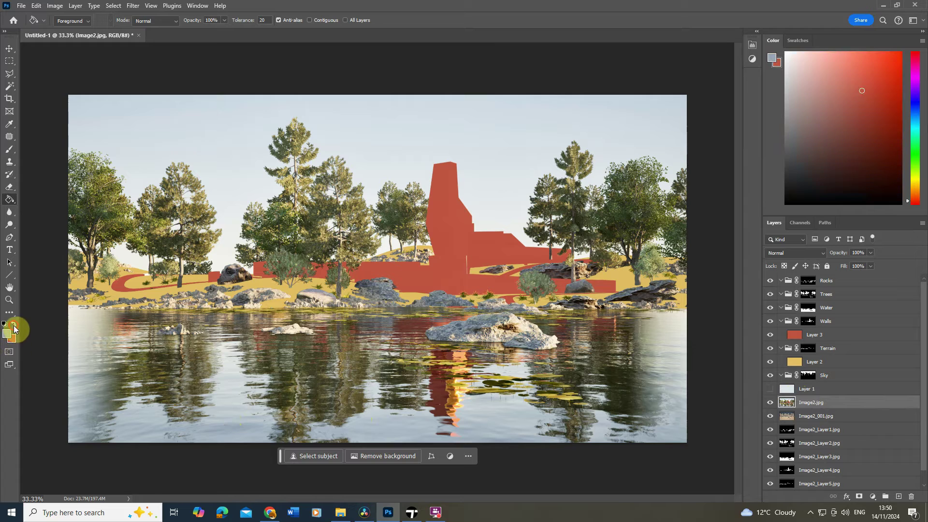
left_click(826, 309)
left_click(895, 493)
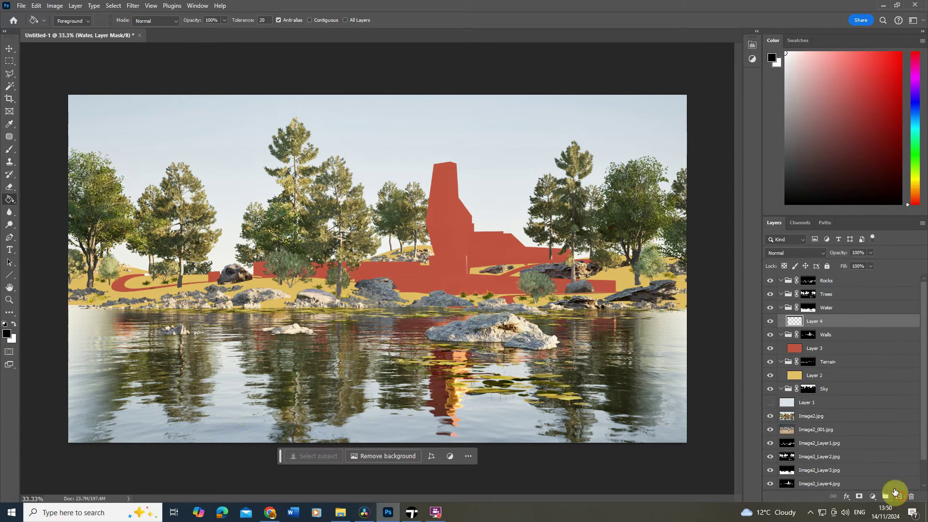
left_click(460, 299)
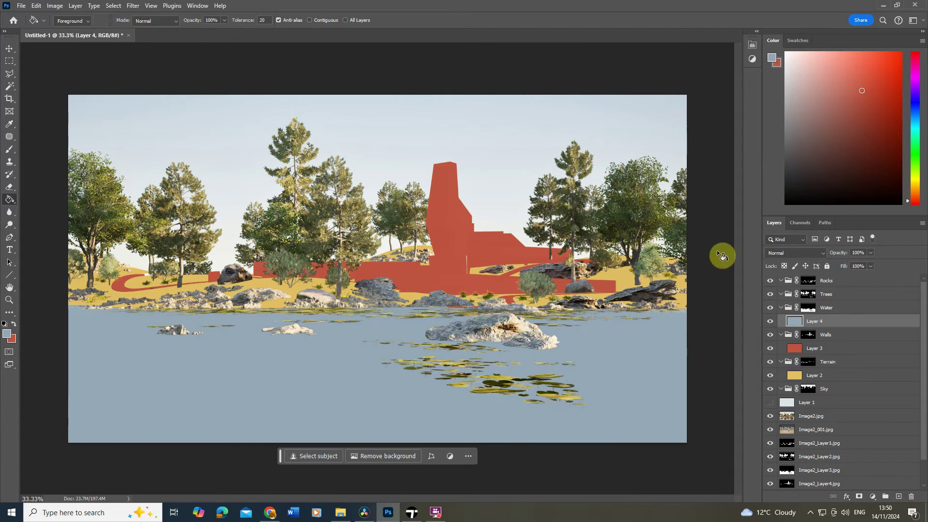
- Add a new layer inside the Trees group and fill it with an olive green sampled from the foliage in Image2.jpg
left_click(812, 295)
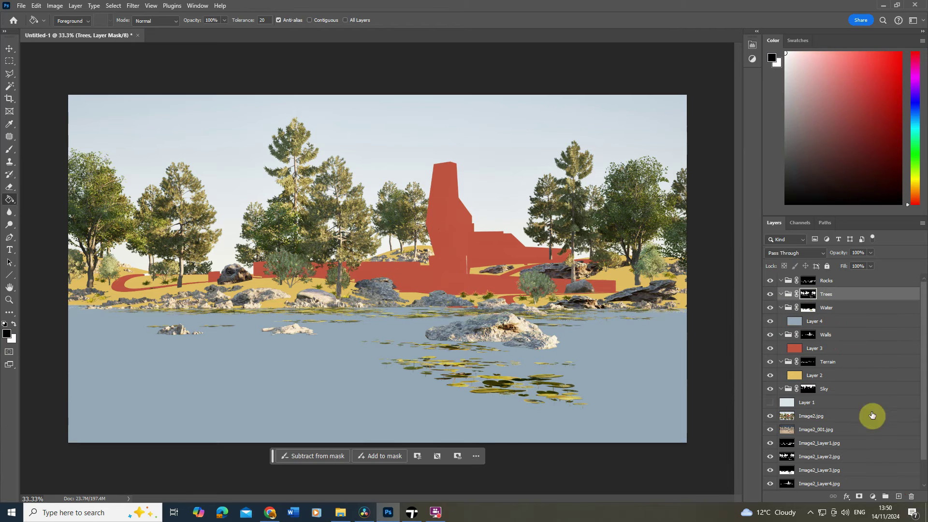
left_click(899, 496)
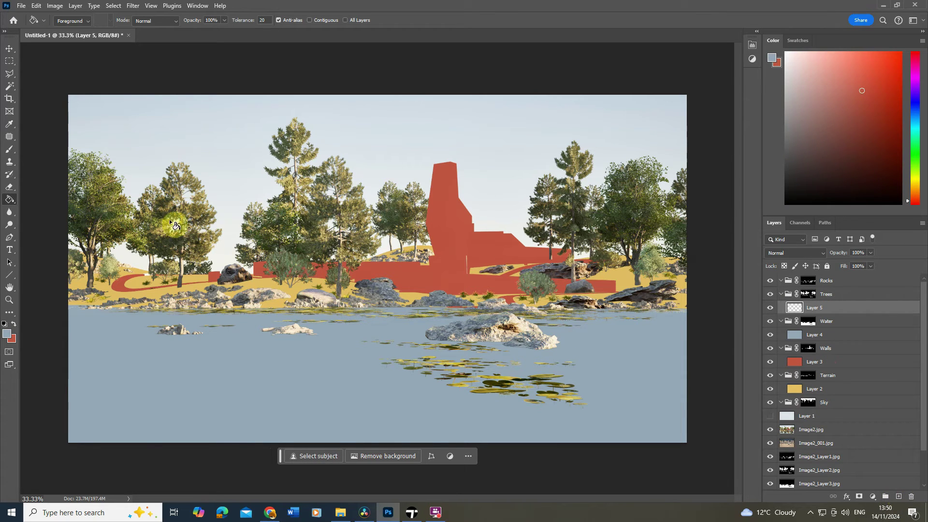
left_click(816, 429)
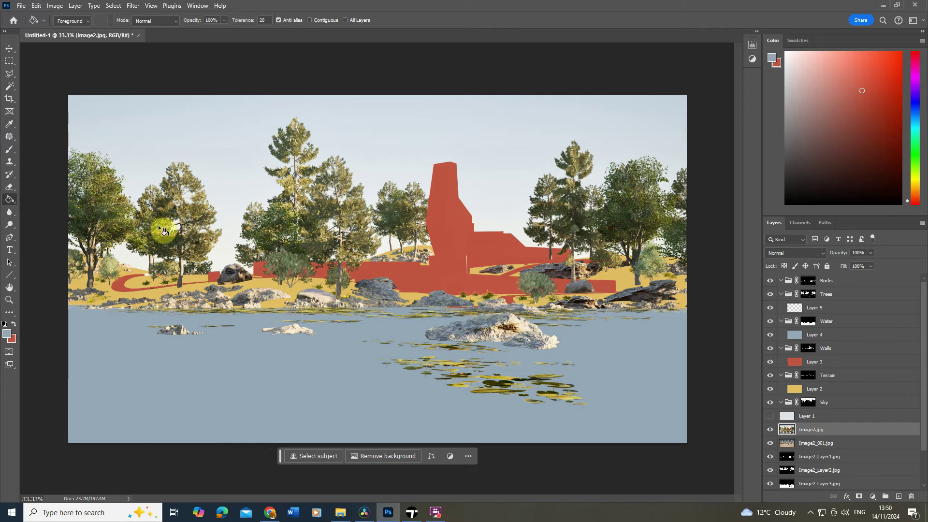
left_click_drag(151, 208, 164, 219, "alt")
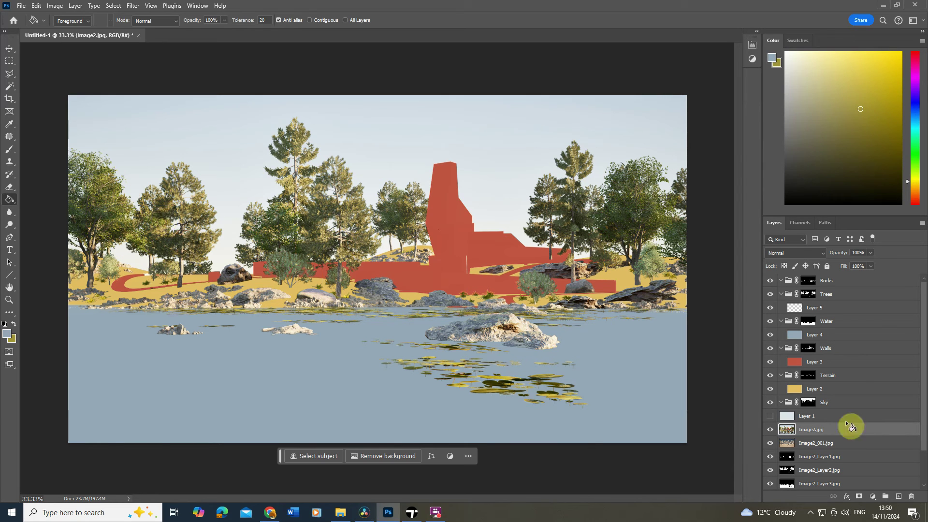
left_click(819, 307)
left_click(176, 222)
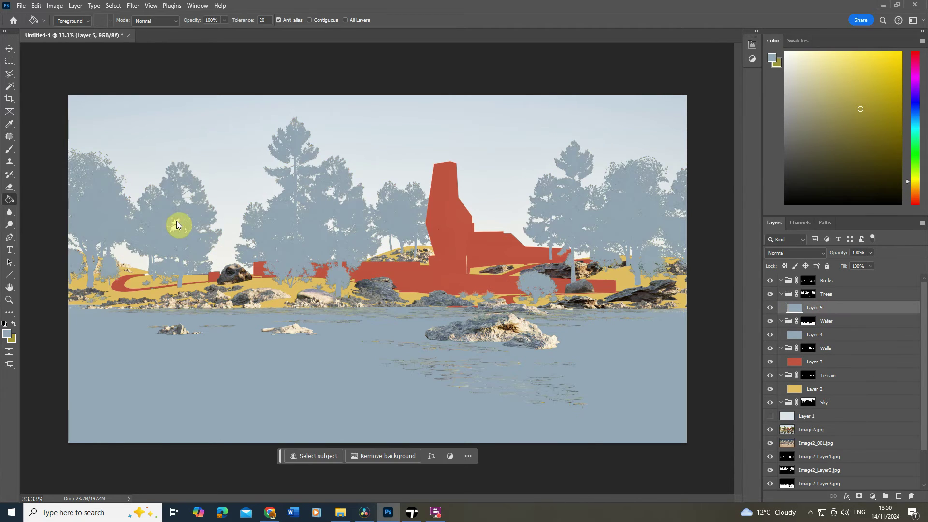
key("x")
left_click(177, 221)
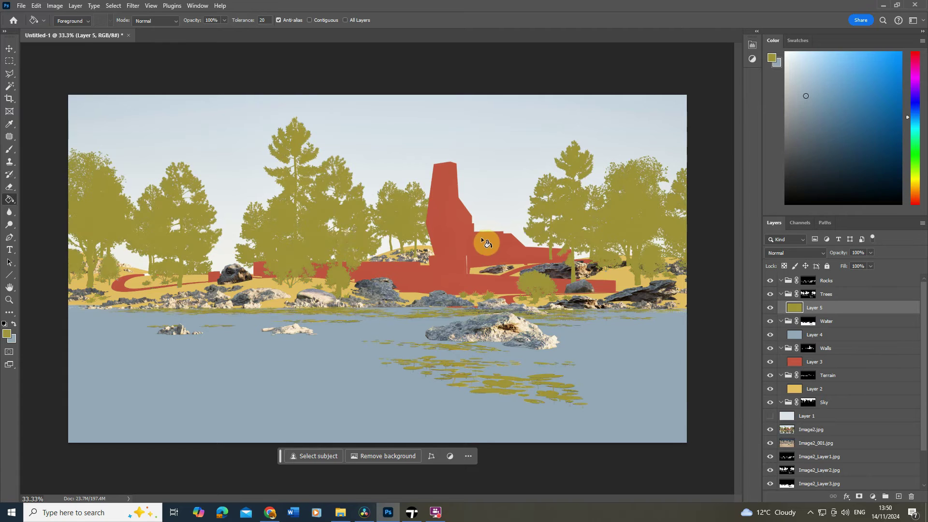
- Add a new layer inside the Rocks group and fill it with a light beige sampled from the shore rocks in Image2.jpg
left_click(807, 281)
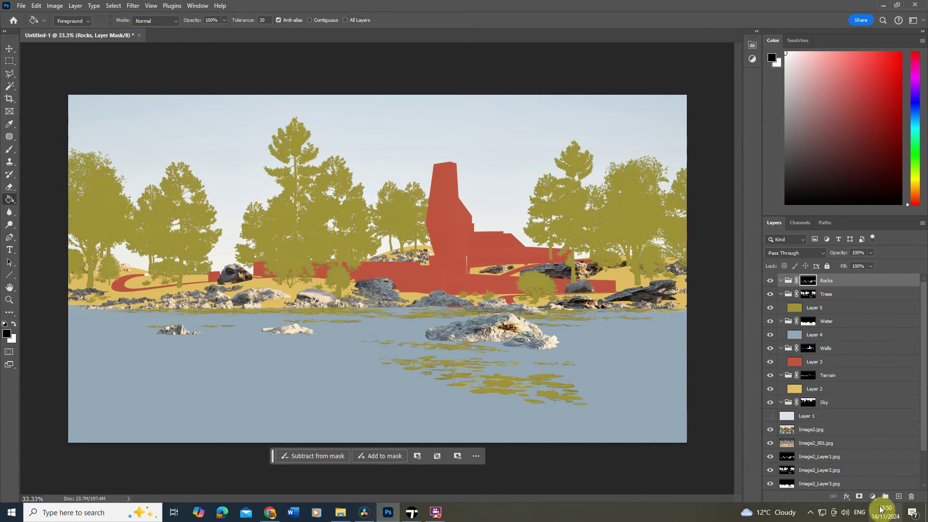
left_click(900, 497)
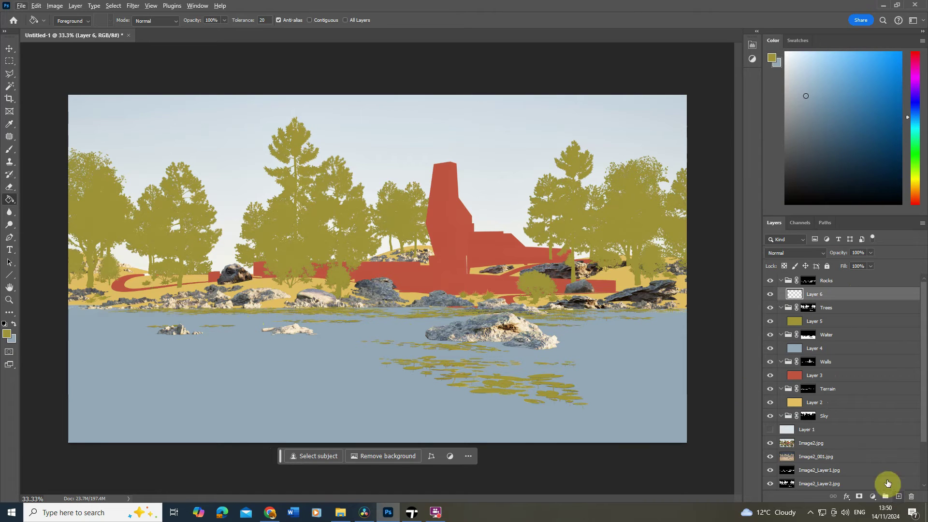
left_click(781, 442)
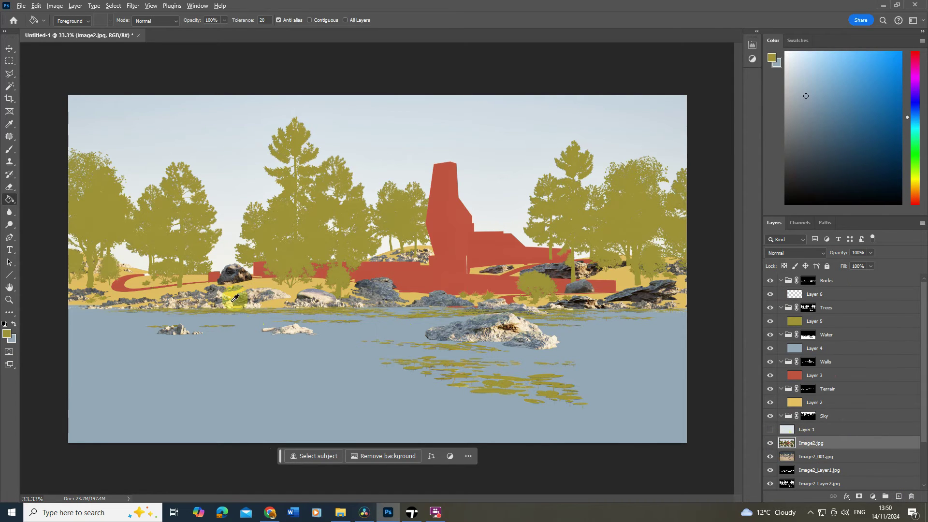
left_click(305, 293, "alt")
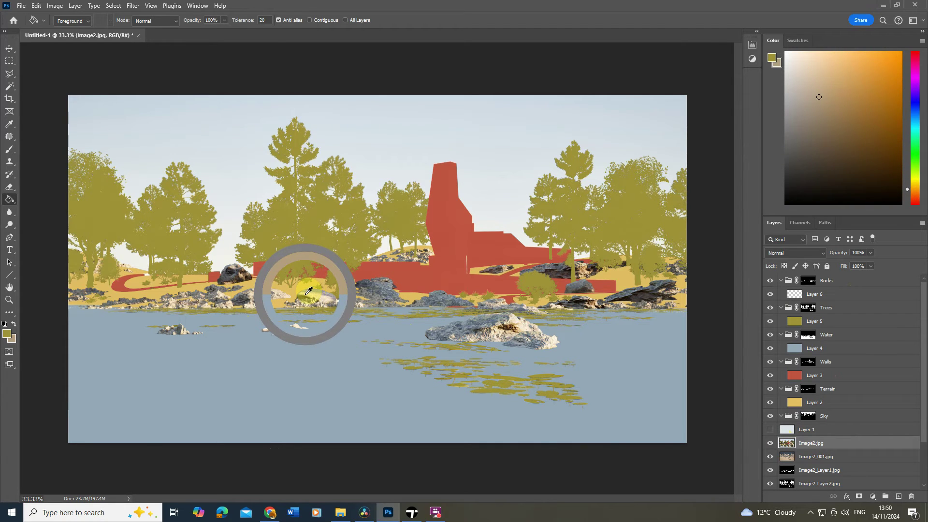
left_click_drag(253, 290, 255, 292)
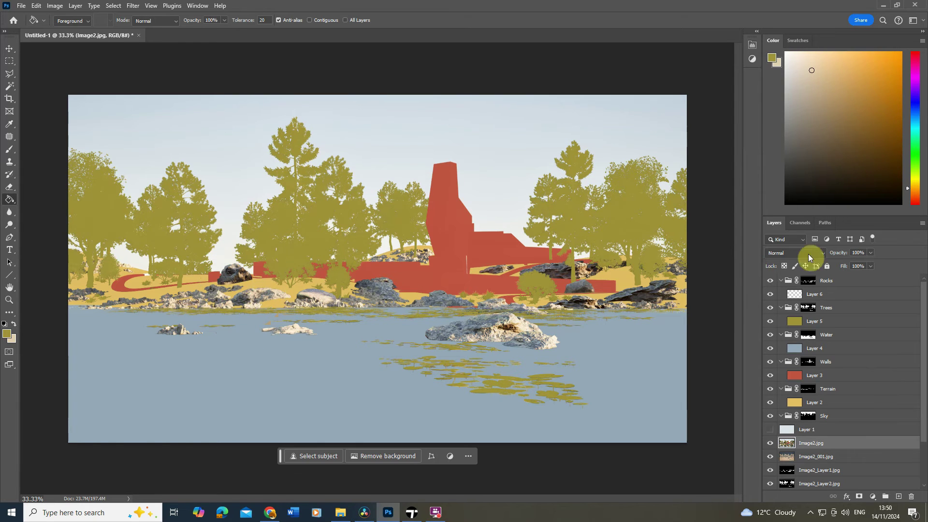
left_click(814, 293)
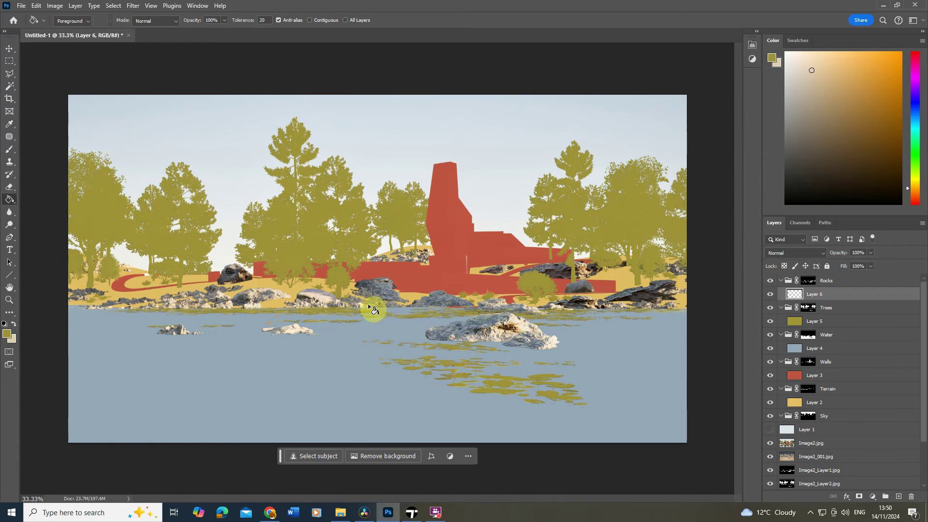
left_click(367, 304)
key("x")
left_click(305, 322)
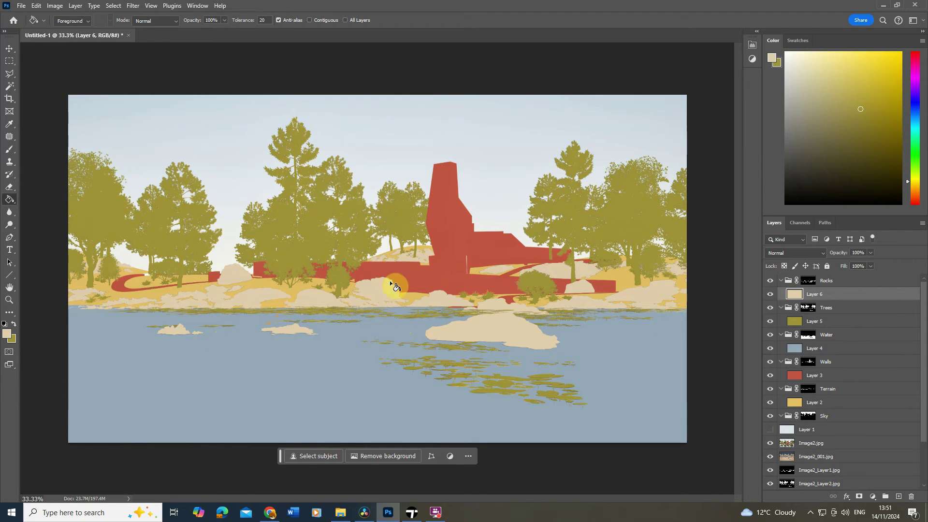
- Show the flat sky colour of Layer 1 again and move the clay render Image2_001.jpg to the top of the layer stack
left_click(770, 429)
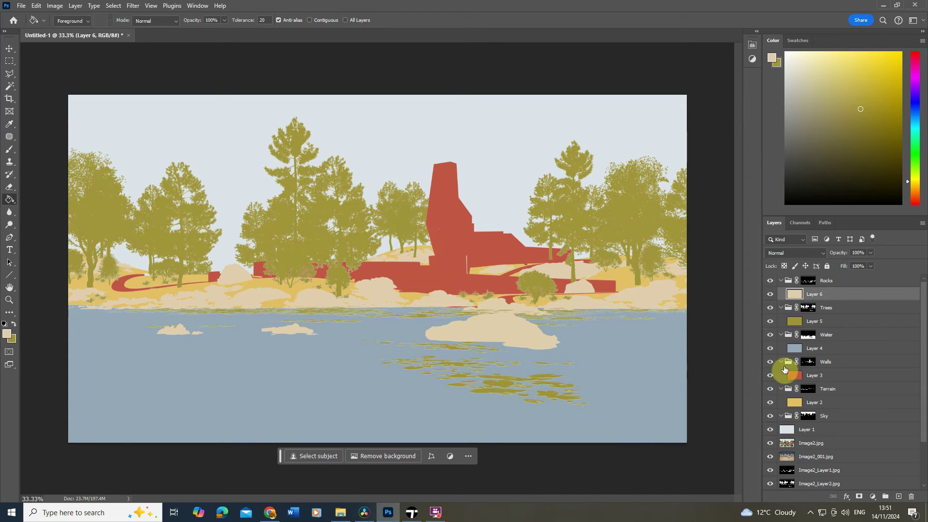
left_click(802, 457)
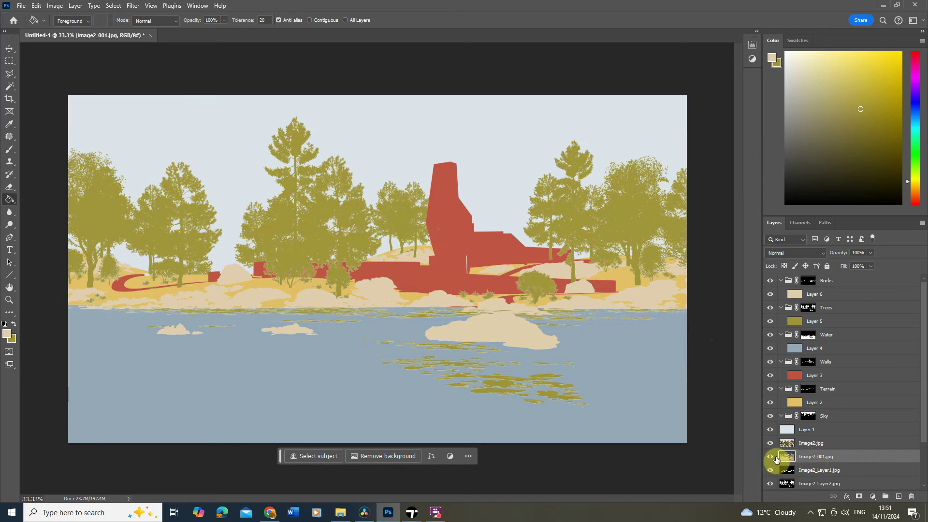
left_click_drag(817, 457, 851, 274)
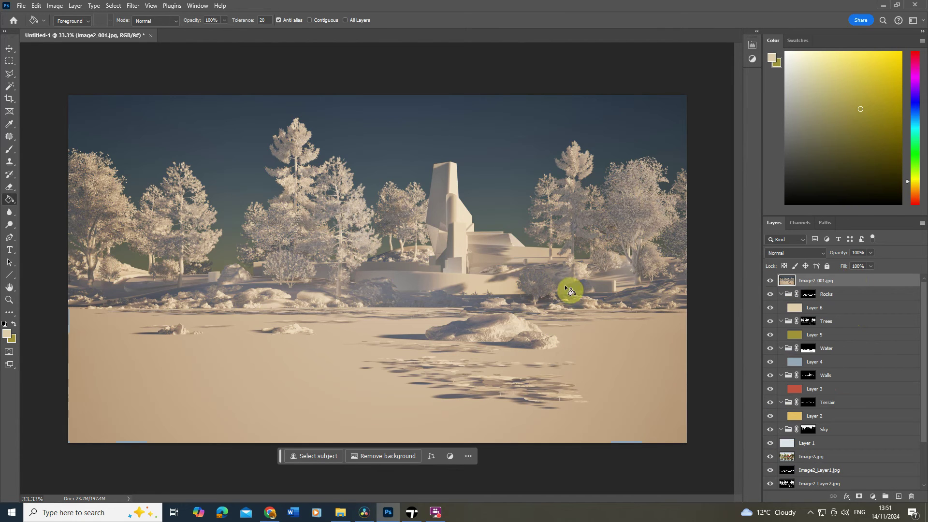
- Add Black & White and Levels adjustment layers above the clay render Image2_001.jpg and clip both to it
left_click(769, 282)
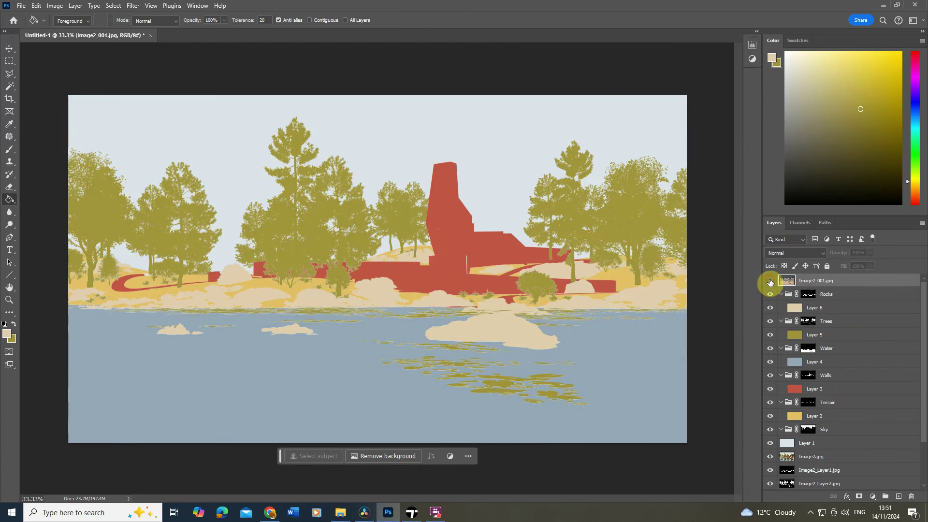
left_click(770, 282)
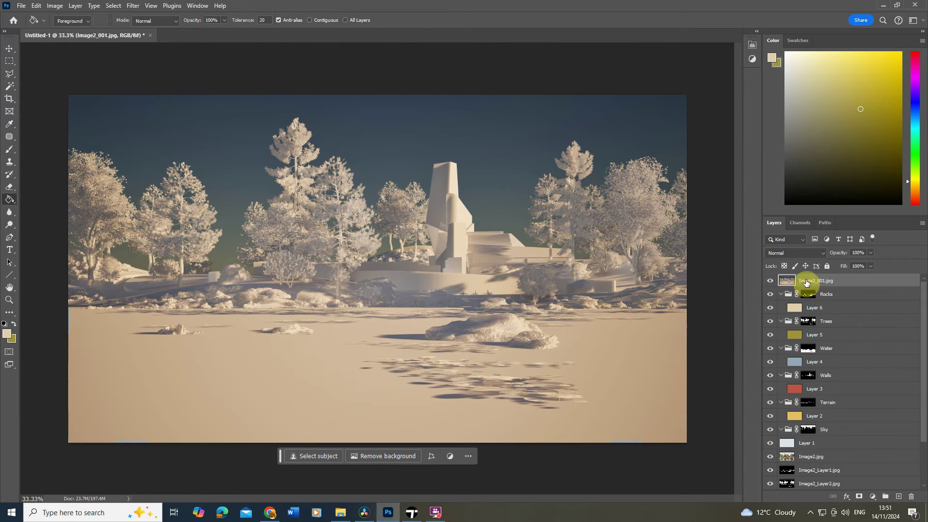
left_click(872, 498)
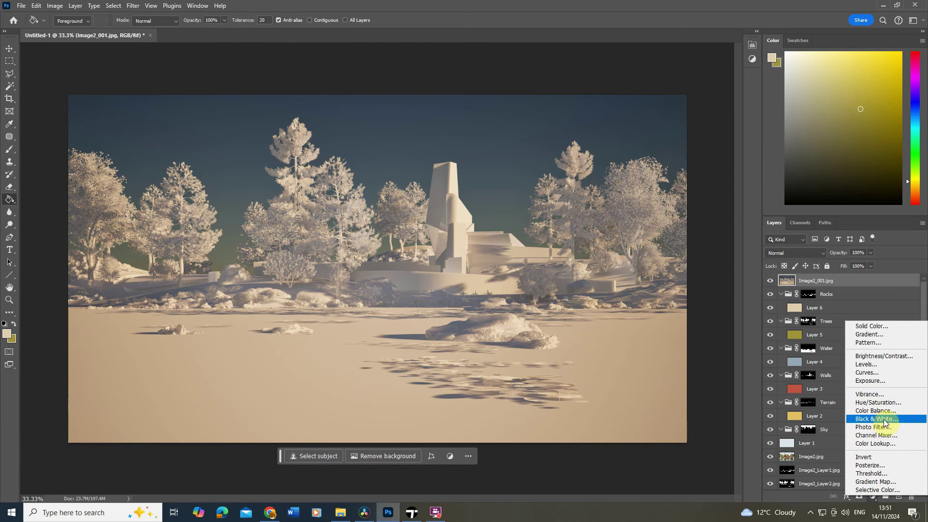
left_click(884, 419)
left_click(872, 497)
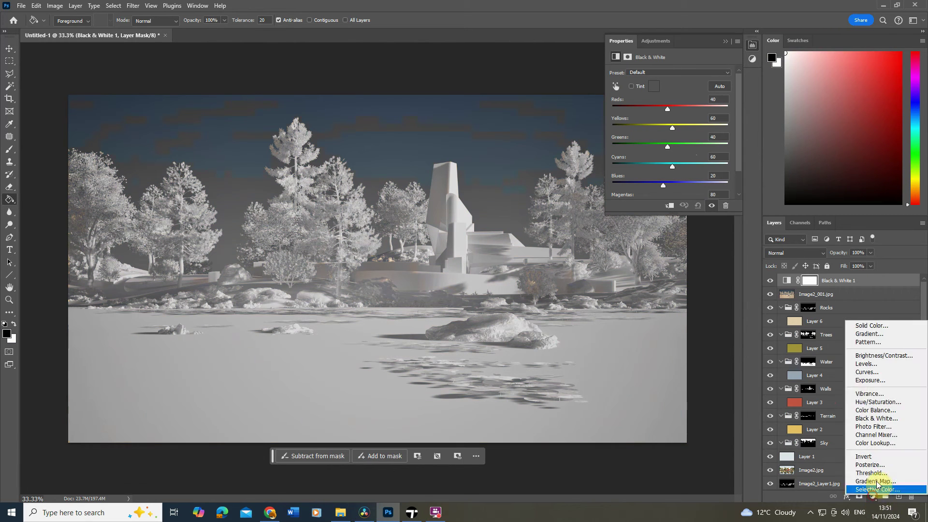
left_click(866, 364)
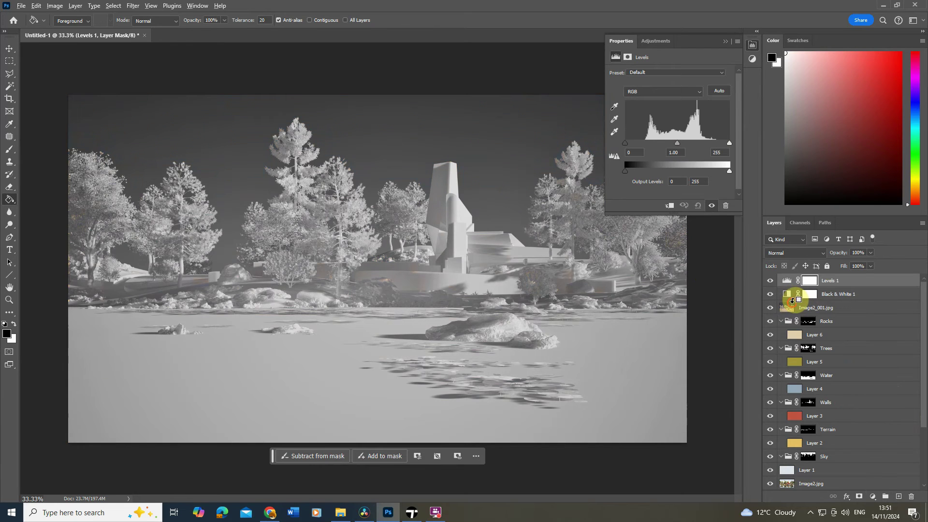
left_click(792, 300, "alt")
left_click(796, 287, "alt")
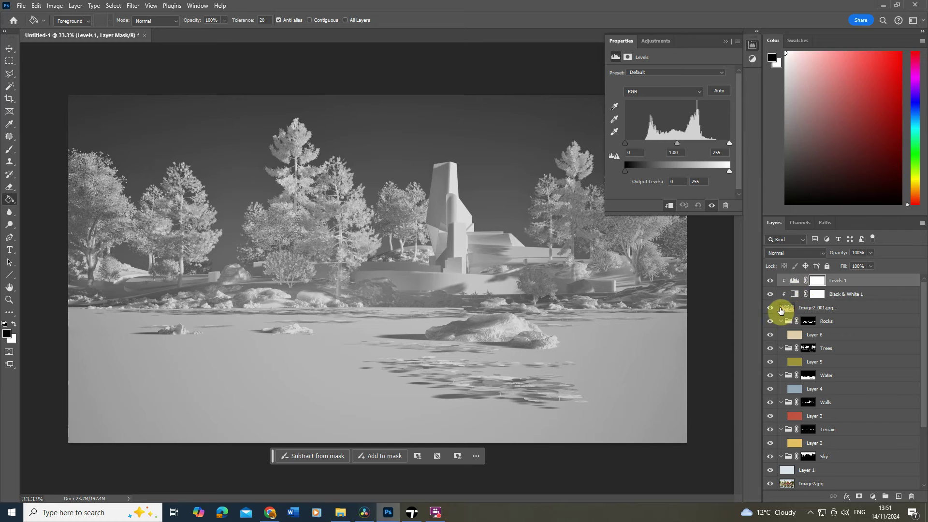
- Raise the contrast of the clay render in Levels 1 with input black 103 and input white 188
left_click(794, 280)
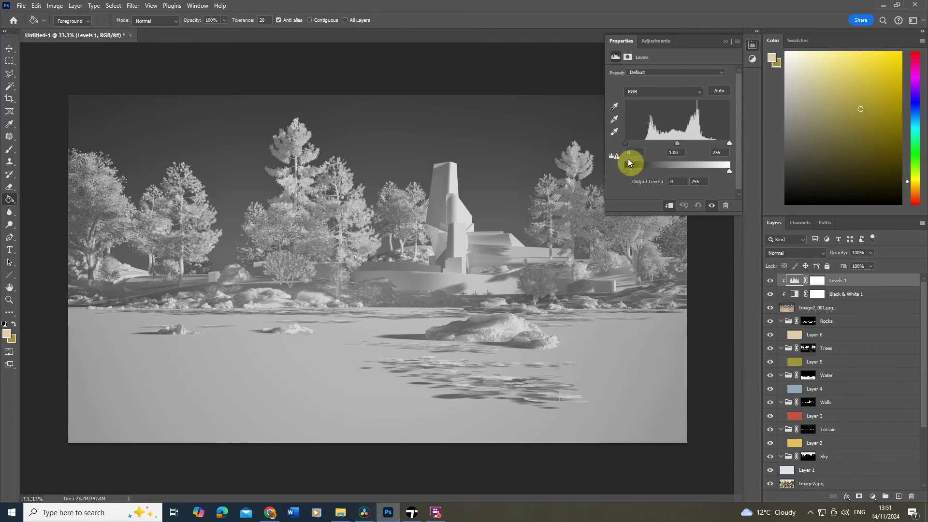
left_click_drag(625, 143, 646, 143)
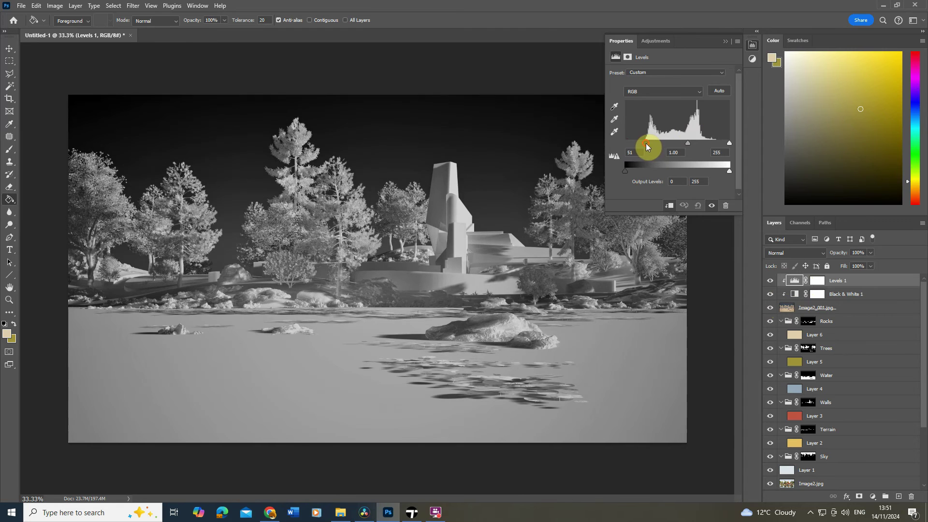
left_click_drag(729, 143, 707, 142)
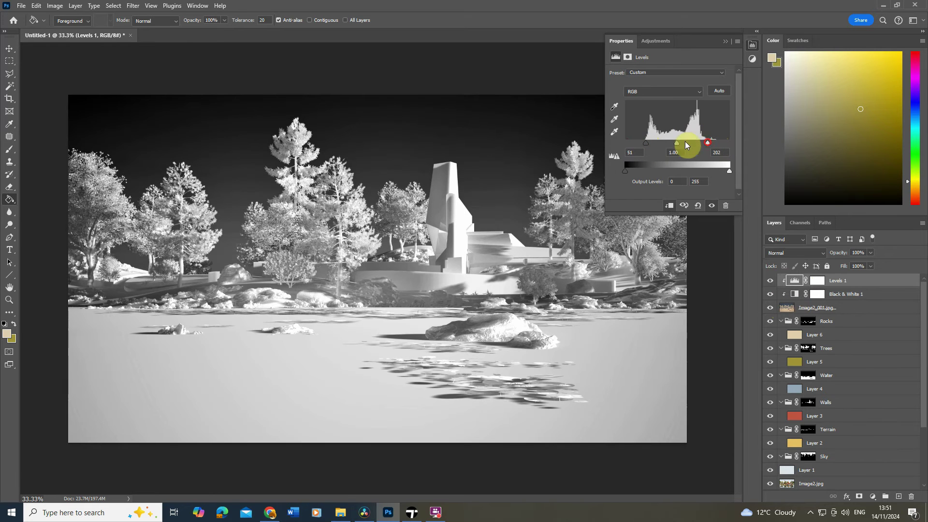
left_click_drag(647, 144, 667, 146)
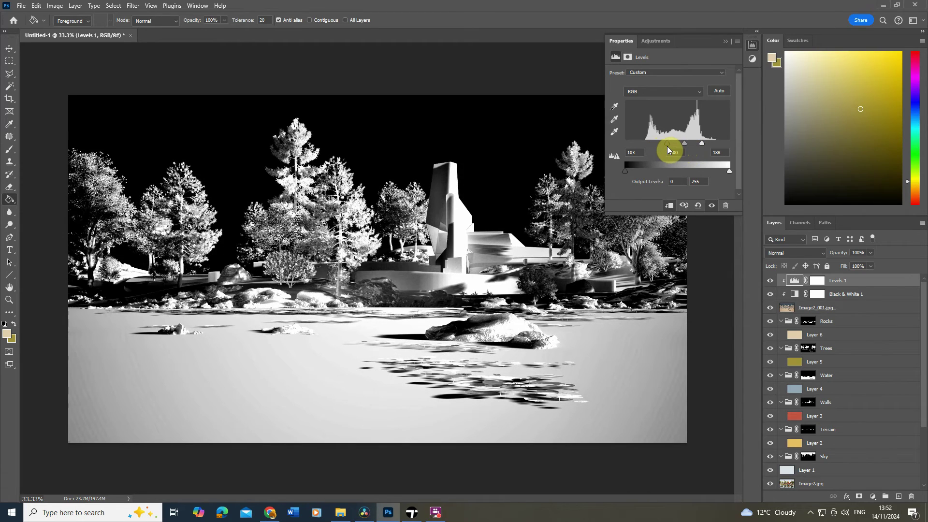
left_click(727, 42)
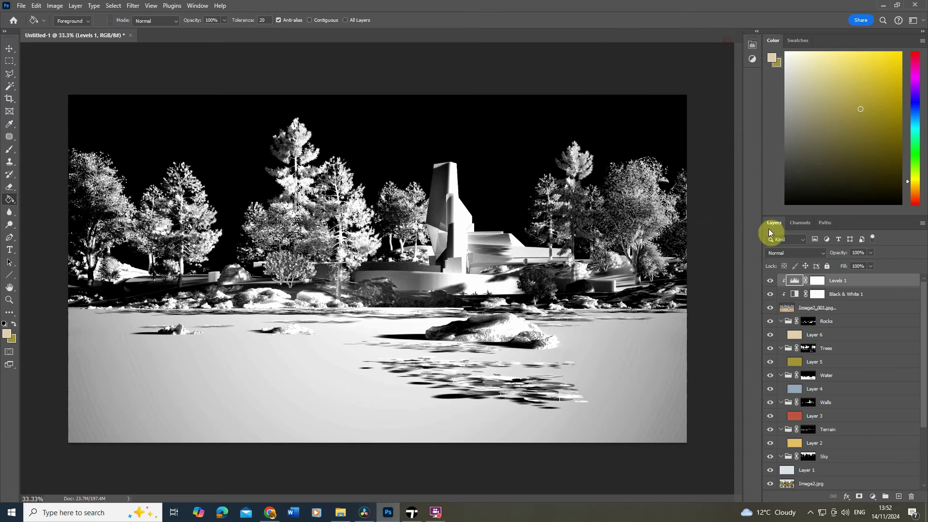
- Copy the whole canvas merged, paste it as a new top layer, and hide the clay render with its two adjustments
left_click(8, 63)
left_click_drag(73, 99, 699, 379)
left_click(37, 6)
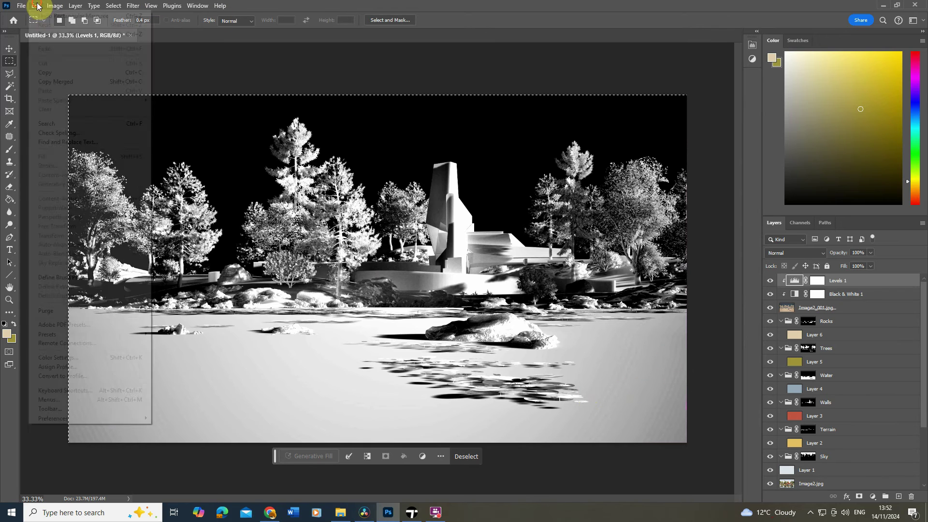
left_click(66, 85)
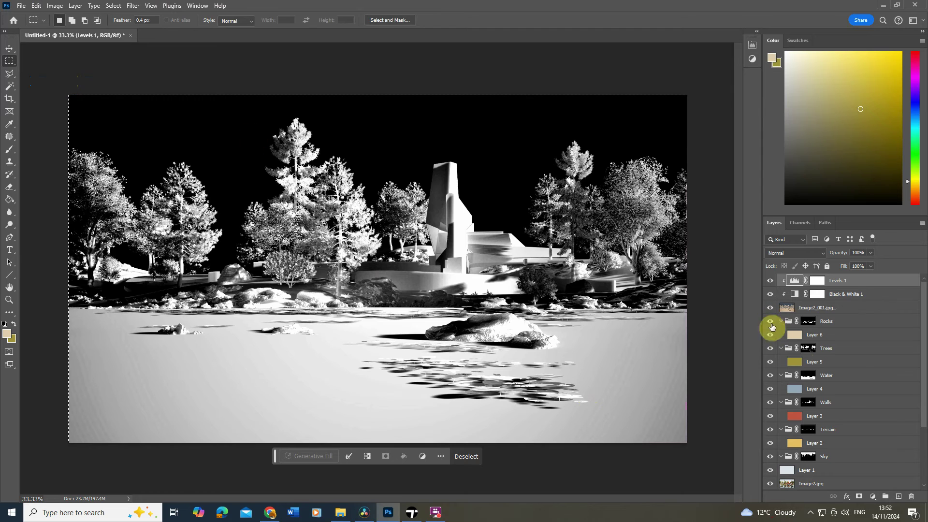
left_click(37, 5)
left_click(53, 91)
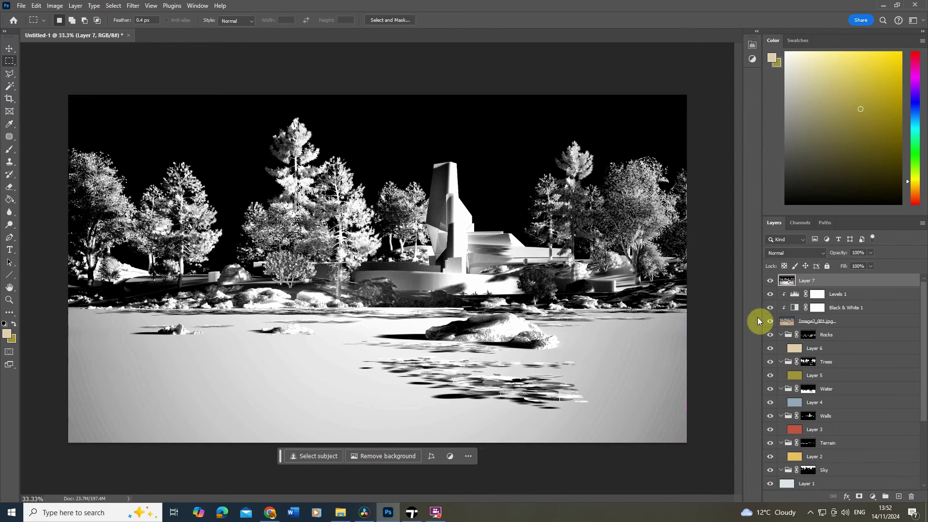
left_click(770, 321)
left_click_drag(771, 304, 770, 294)
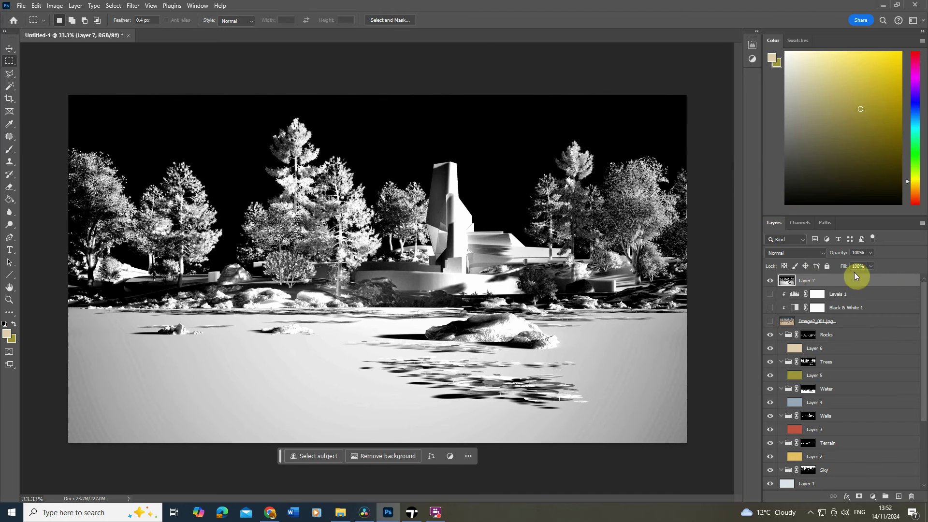
- Apply the Cutout filter to Layer 7 with Number of Levels 2, Edge Simplicity 0 and Edge Fidelity 2
left_click(133, 6)
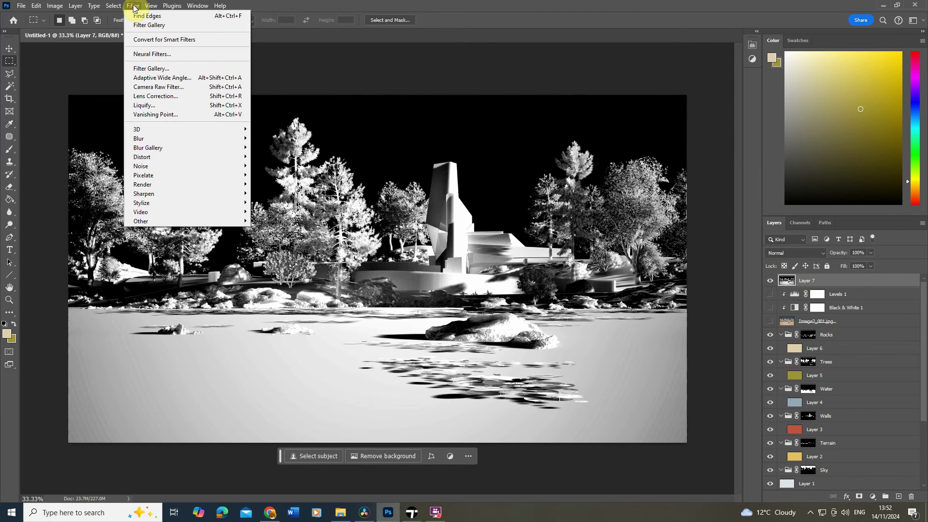
left_click(161, 72)
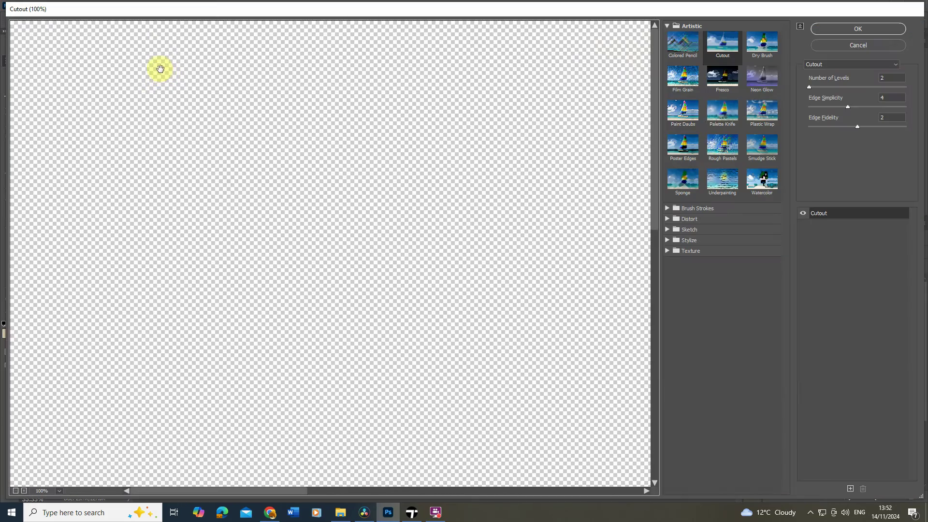
scroll(376, 222, "down", 2)
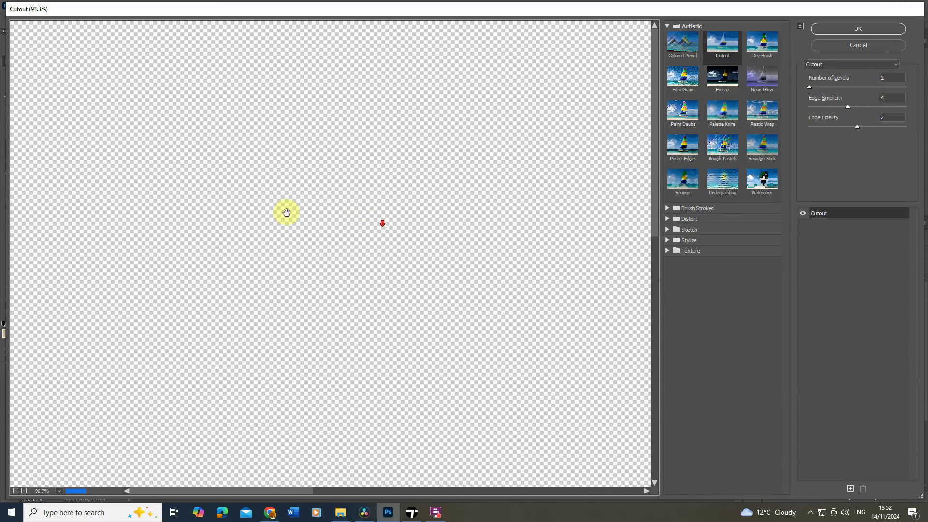
scroll(237, 281, "down", 1)
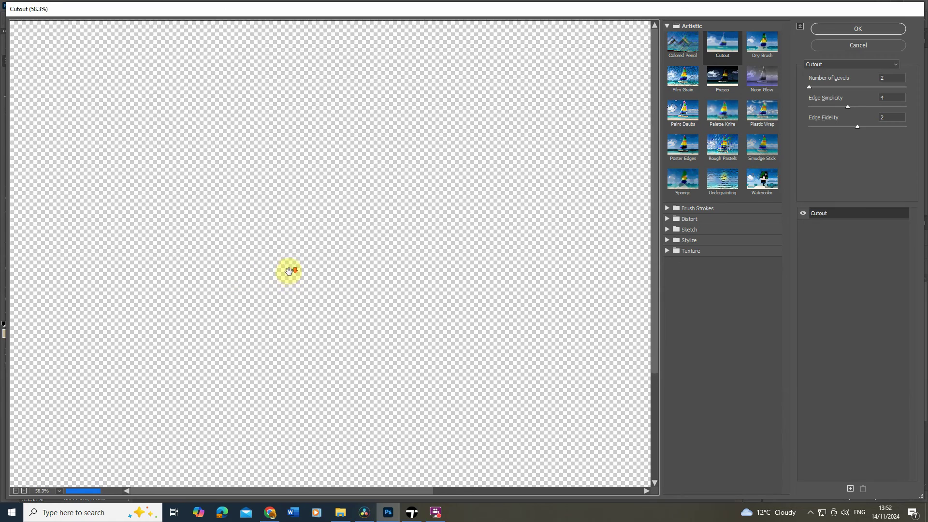
scroll(289, 269, "down", 1)
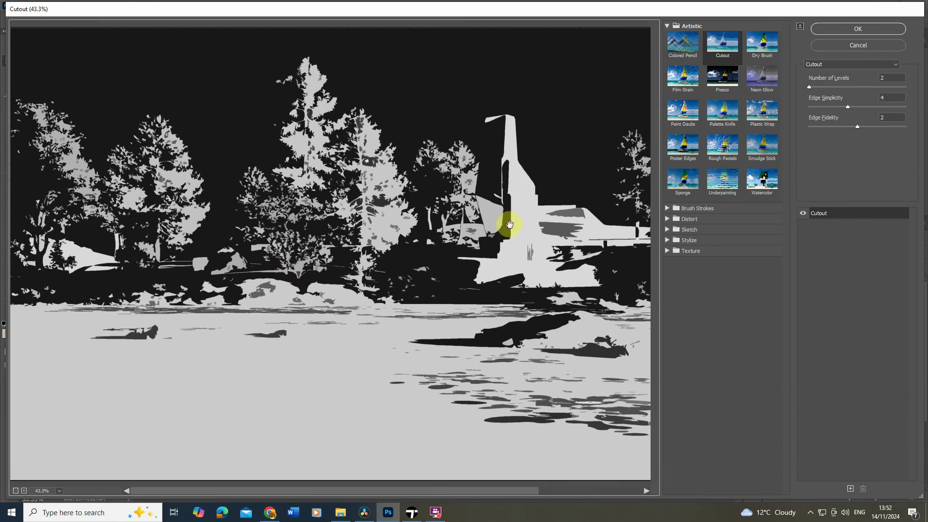
left_click(809, 88)
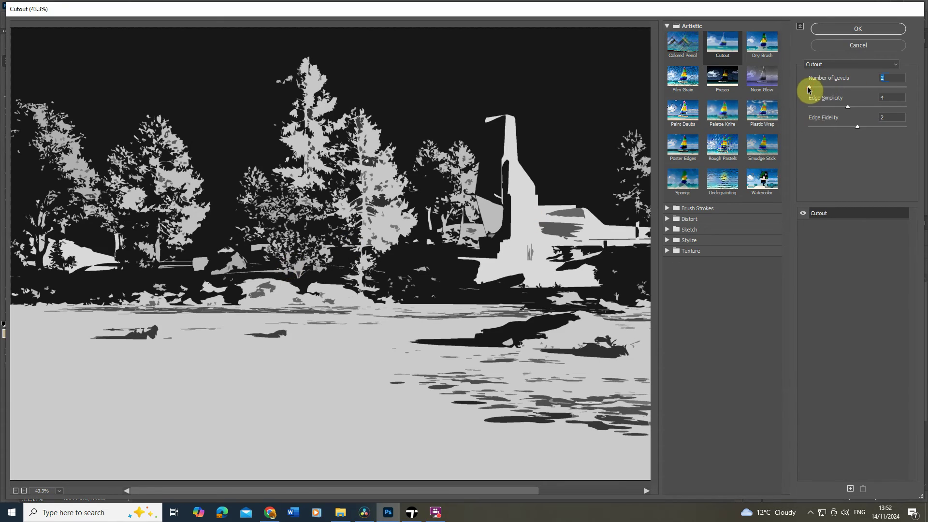
left_click_drag(809, 89, 864, 96)
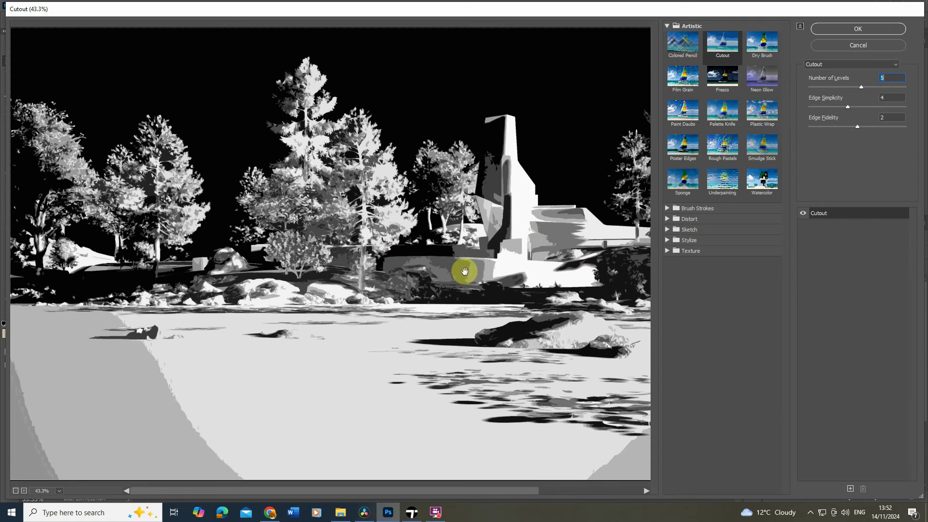
left_click_drag(861, 87, 787, 97)
key("Up")
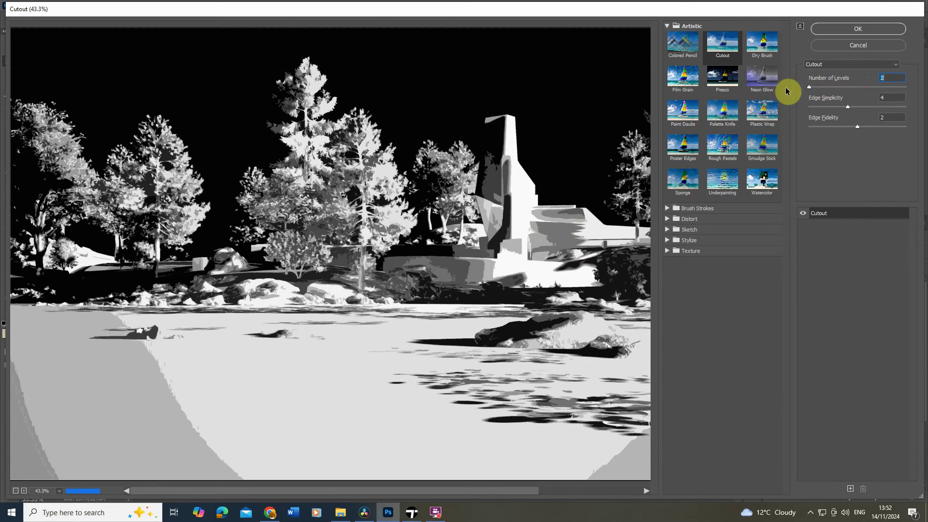
left_click_drag(847, 110, 812, 110)
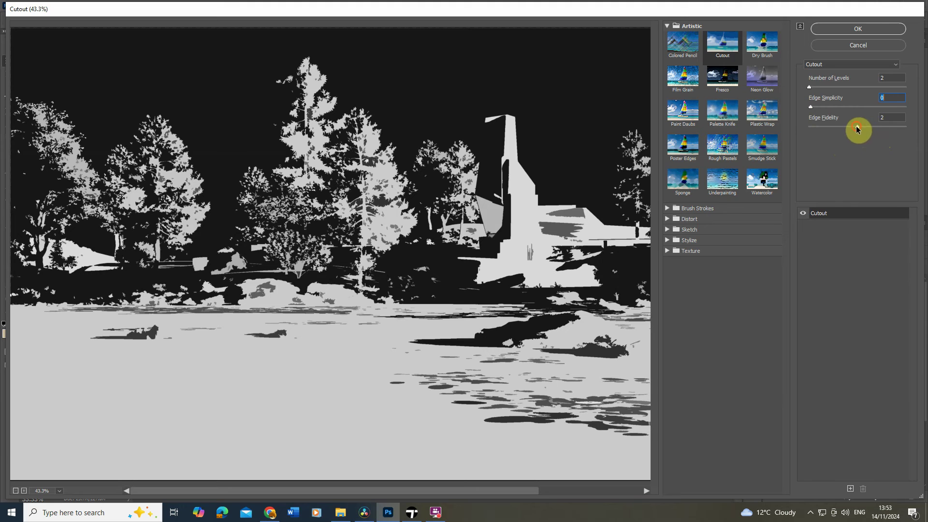
left_click_drag(857, 129, 863, 128)
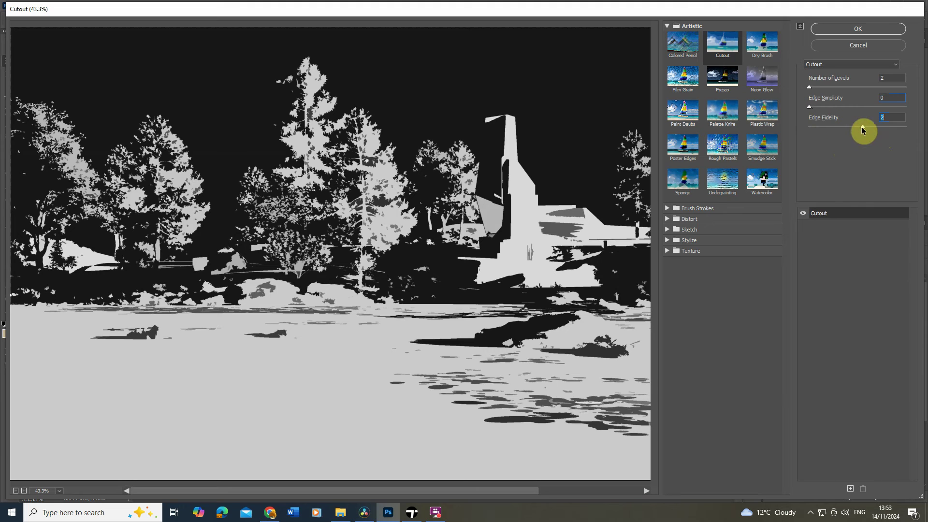
left_click(853, 29)
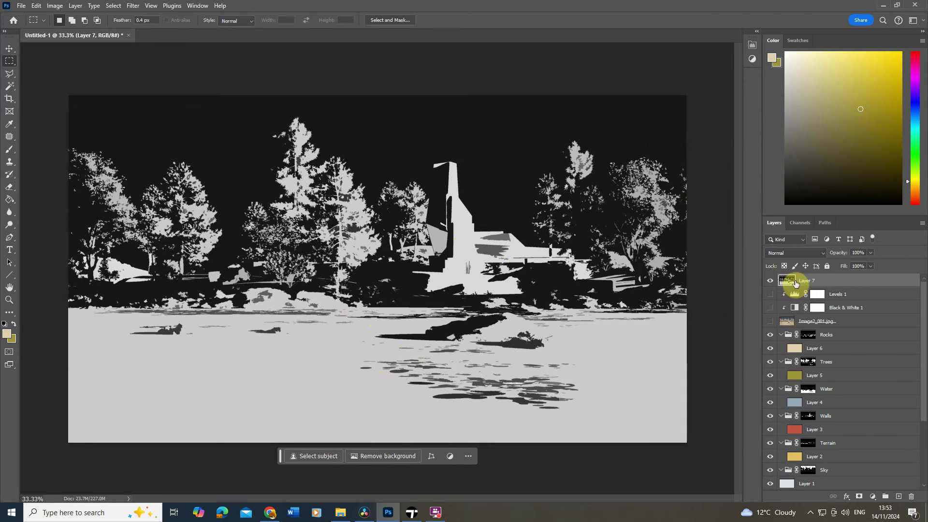
- Set Layer 7's blend mode to Multiply and its fill to 50%
left_click(785, 251)
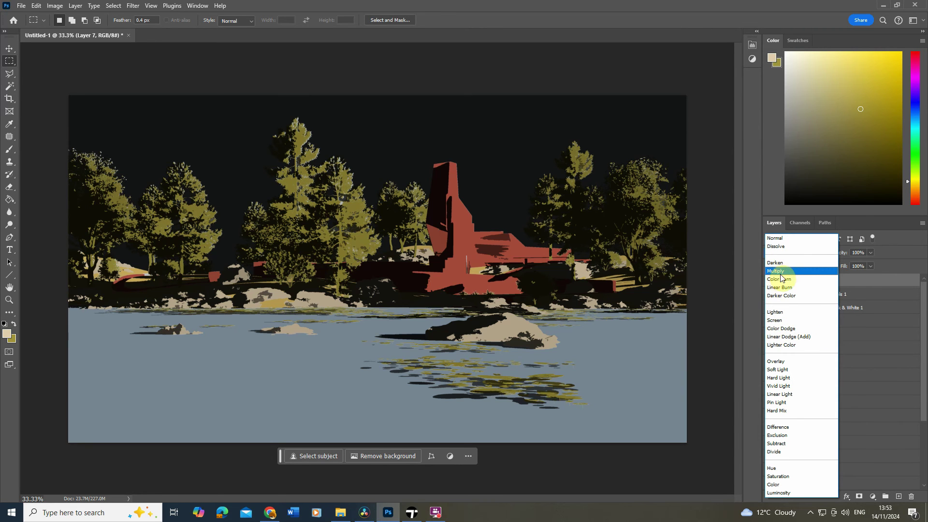
left_click(781, 272)
left_click(798, 252)
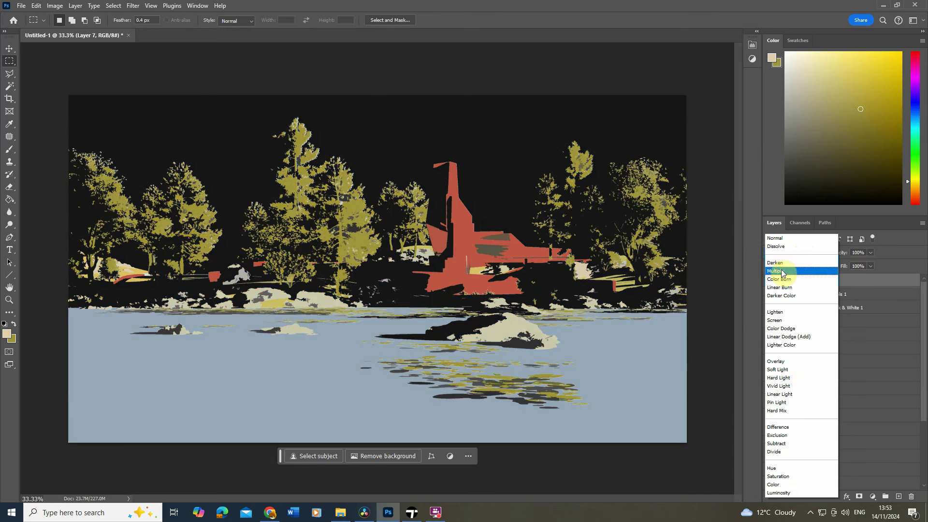
left_click(782, 272)
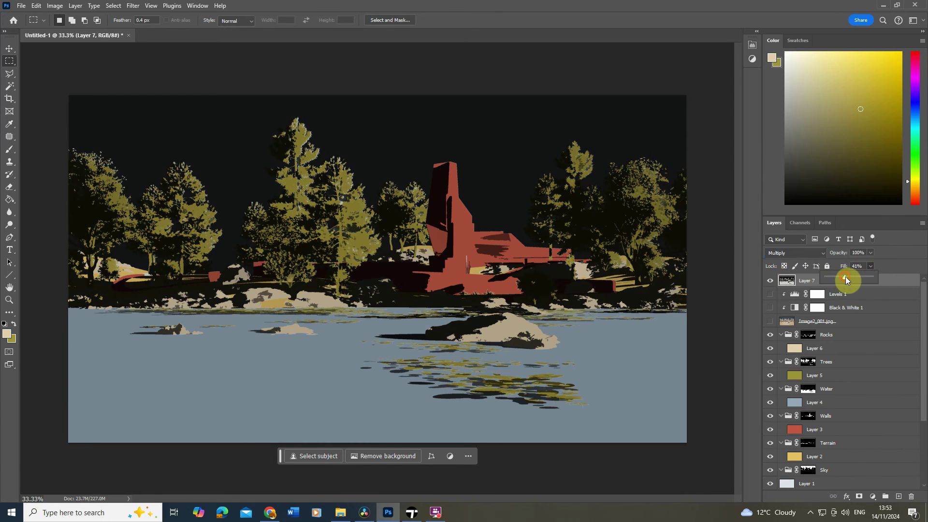
left_click_drag(845, 277, 850, 276)
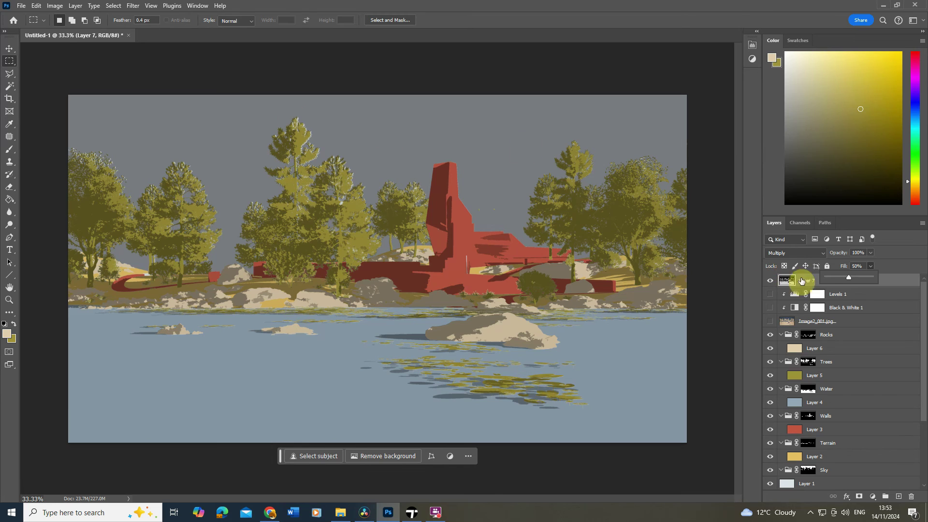
left_click(890, 279)
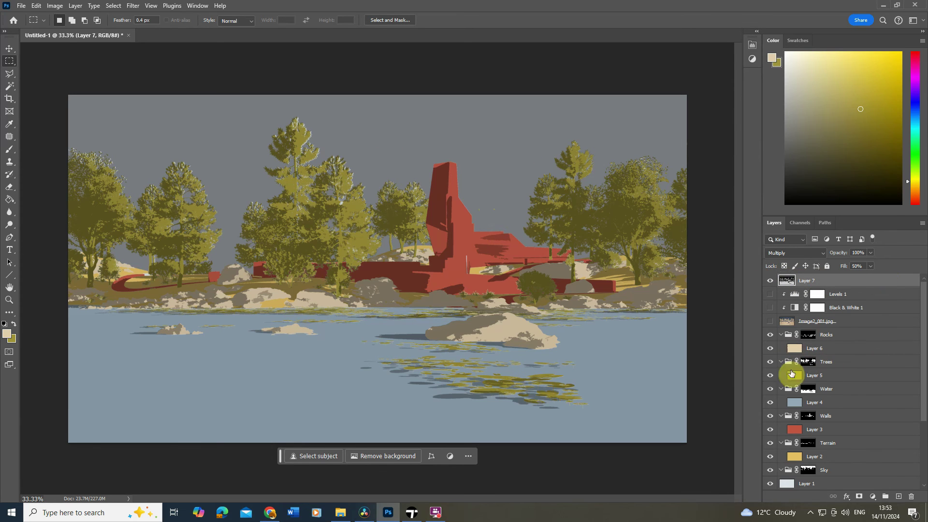
- Copy the Sky group's mask onto Layer 7, invert it to keep the shading off the sky, and compare with Layer 7 hidden
left_click(807, 469)
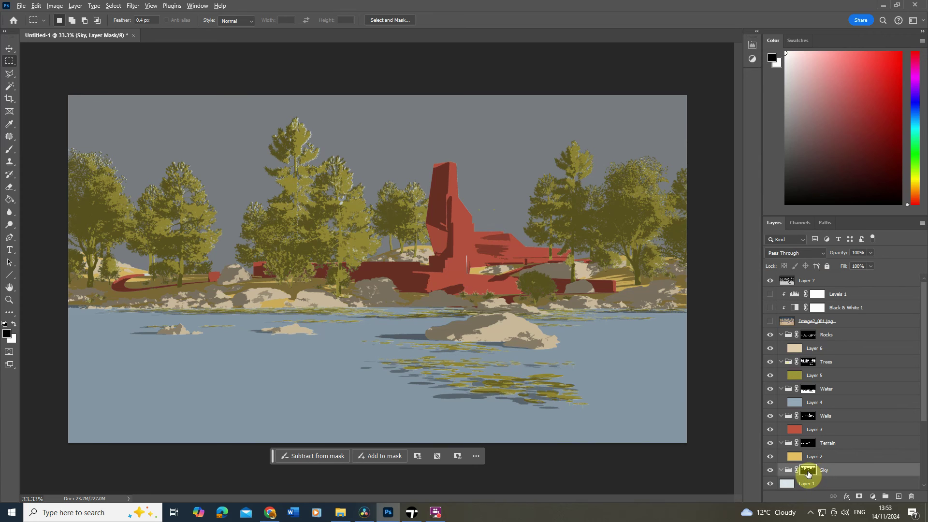
left_click_drag(809, 475, 825, 285)
left_click(813, 286)
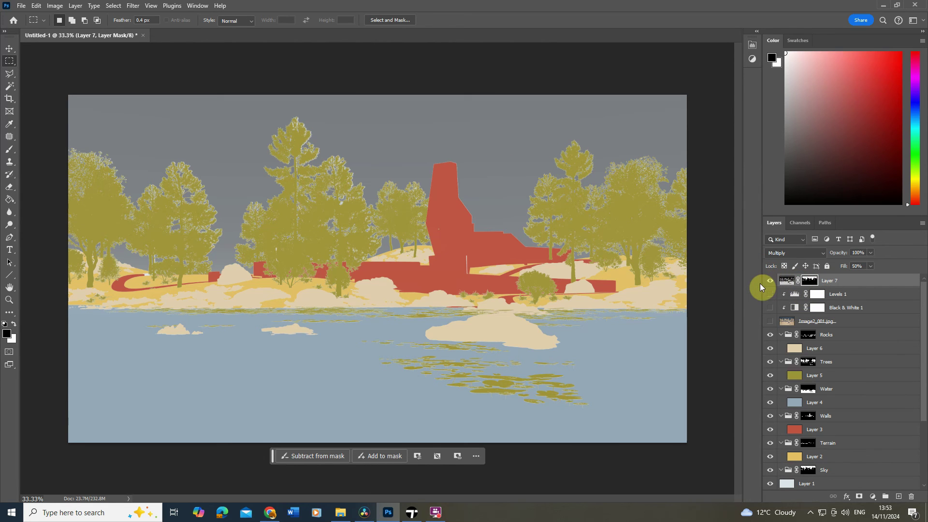
key("ctrl+i")
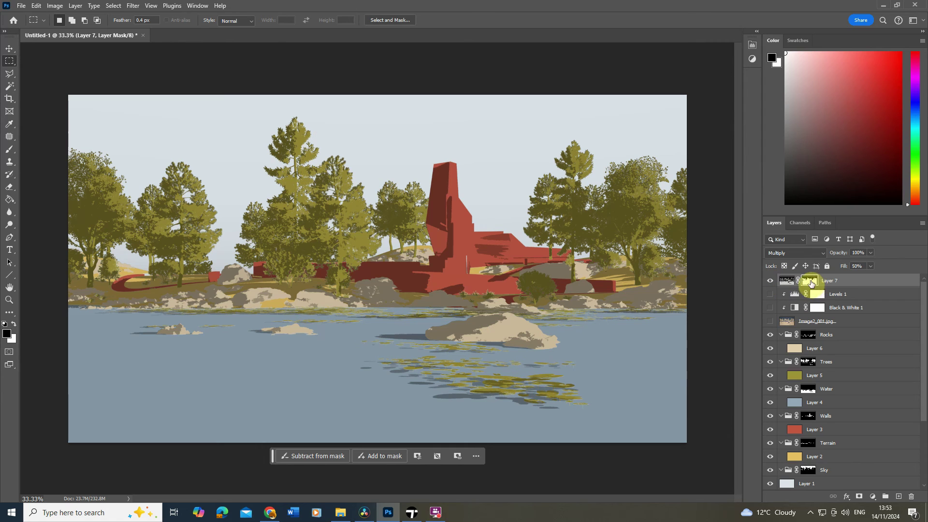
left_click(771, 280)
left_click(771, 281)
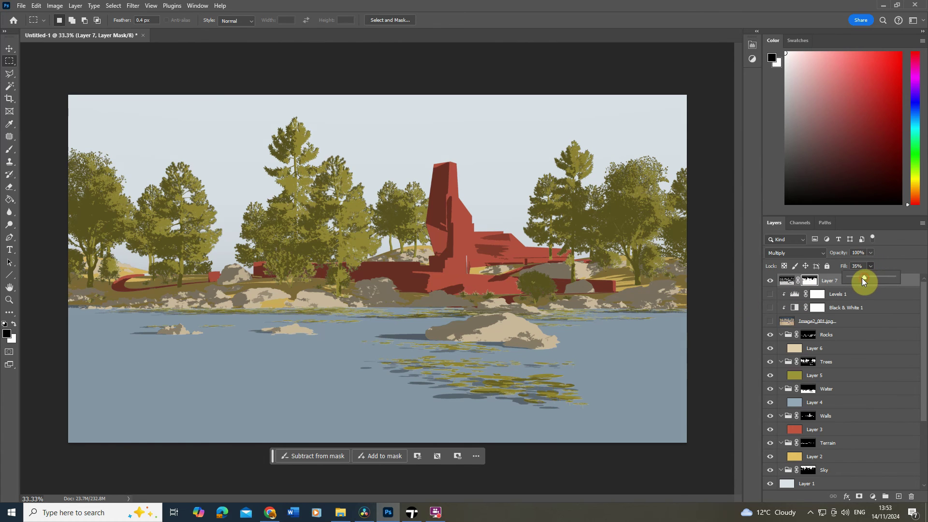
- Set Layer 7's fill to 40%
mouse_move(862, 279)
left_mouse_down()
mouse_move(875, 281)
mouse_move(867, 278)
left_mouse_up()
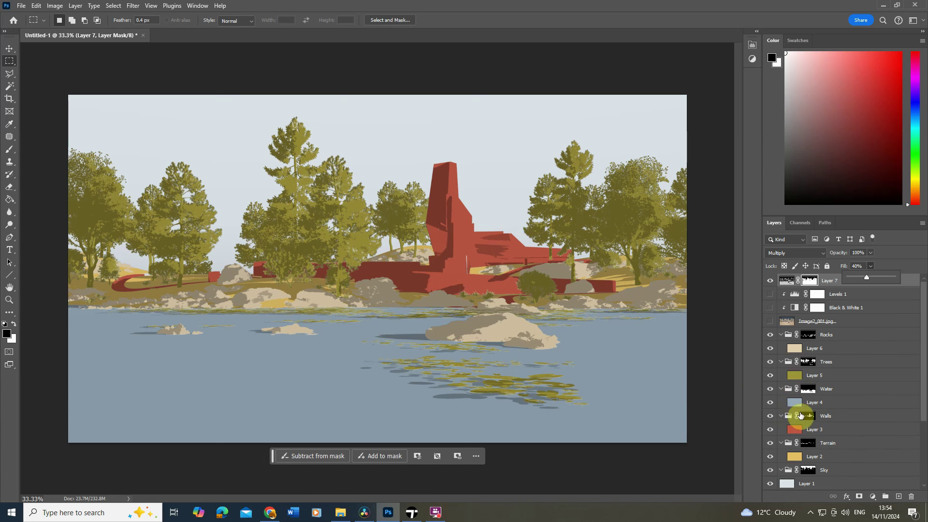
- Place a copy of the Image2.jpg layer at the top of the layer stack and set its fill to 17%
scroll(822, 425, "down", 3)
left_click(817, 403)
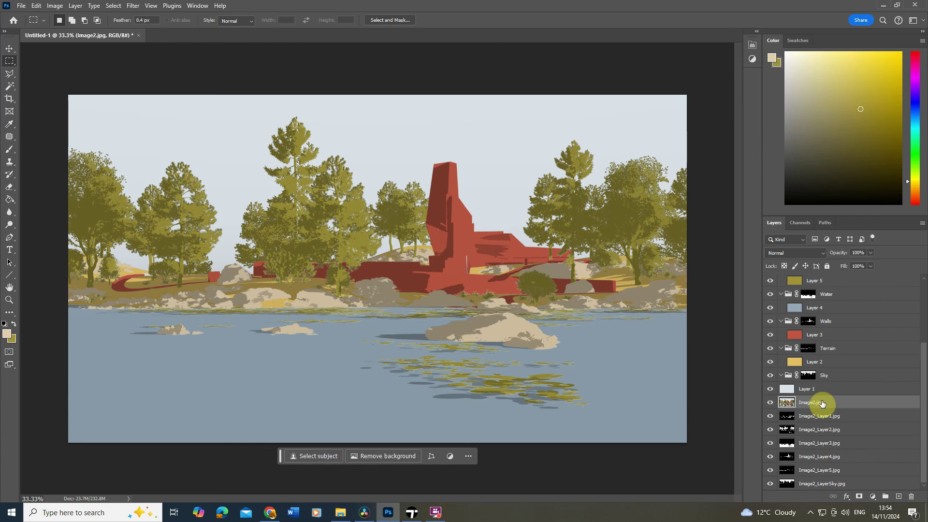
left_click_drag(827, 400, 833, 278)
left_click(870, 266)
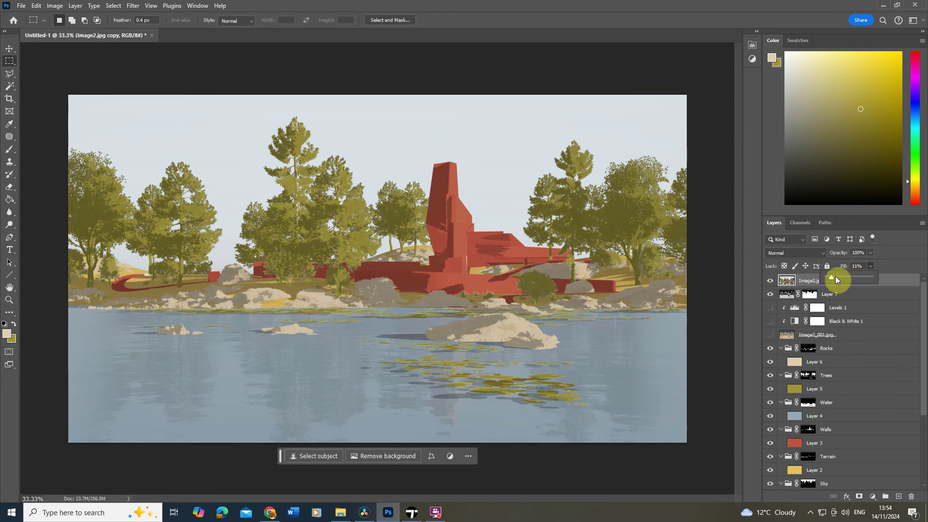
mouse_move(835, 277)
left_mouse_down()
mouse_move(852, 278)
mouse_move(834, 279)
left_mouse_up()
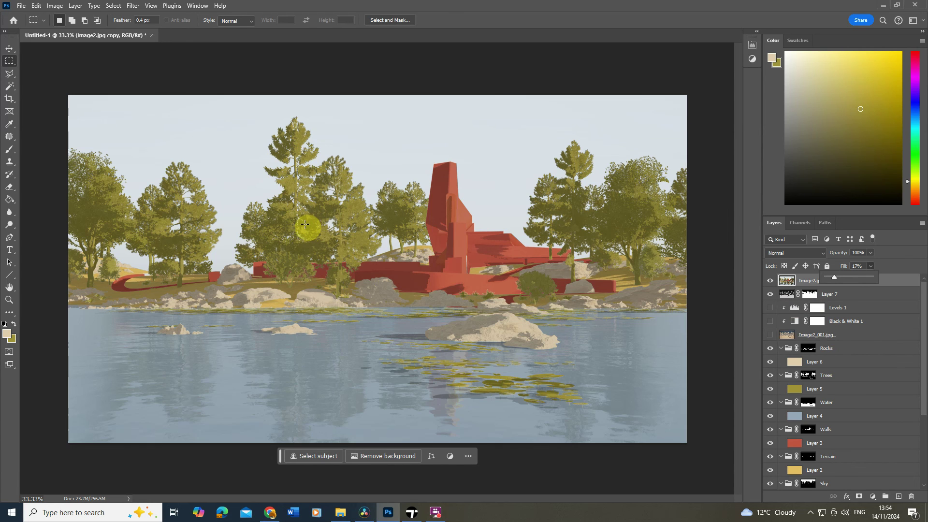
- Add a Hue/Saturation adjustment above Layer 5 in the Trees group with Hue +153, and hide the adjustment
left_click(777, 366)
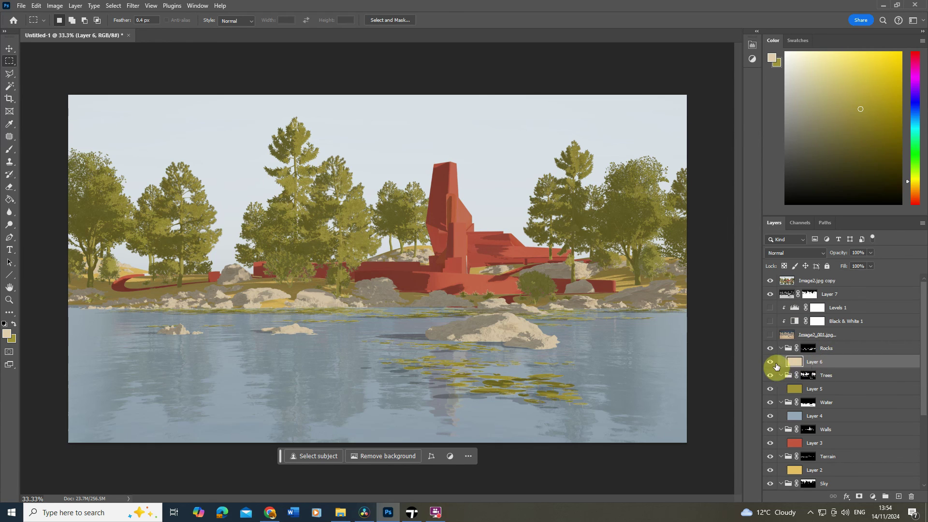
left_click(829, 391)
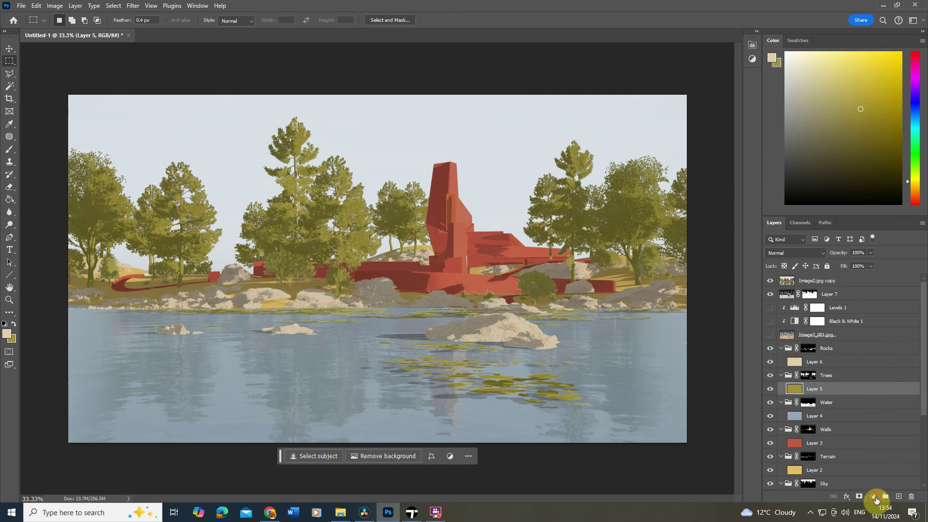
left_click(873, 497)
left_click(885, 407)
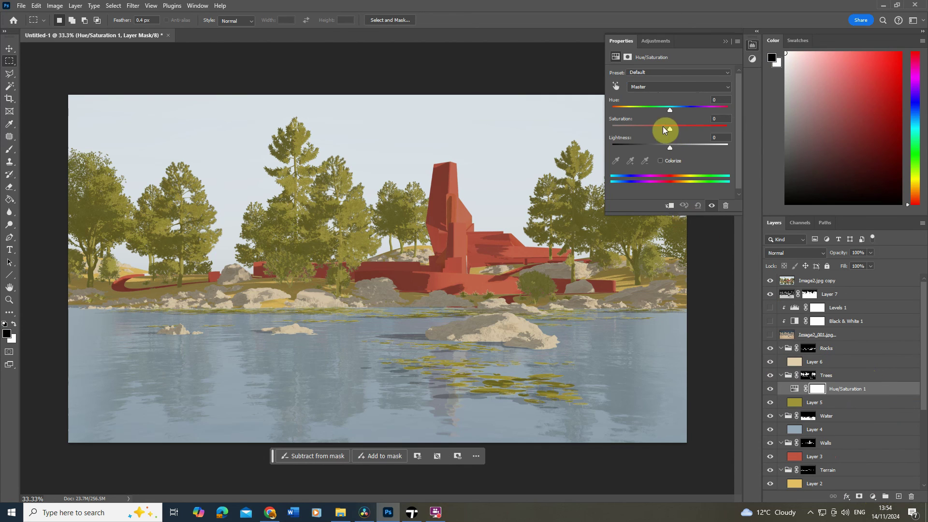
left_click_drag(668, 110, 722, 114)
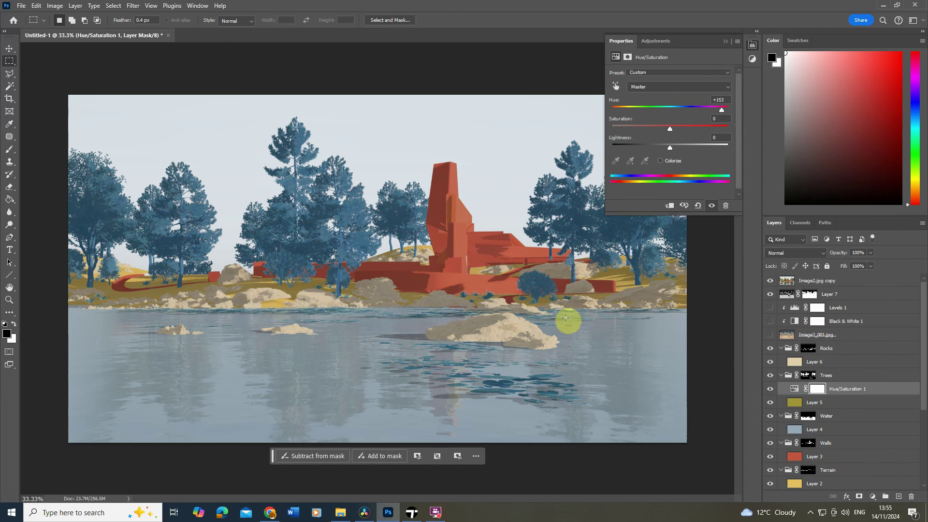
left_click(725, 41)
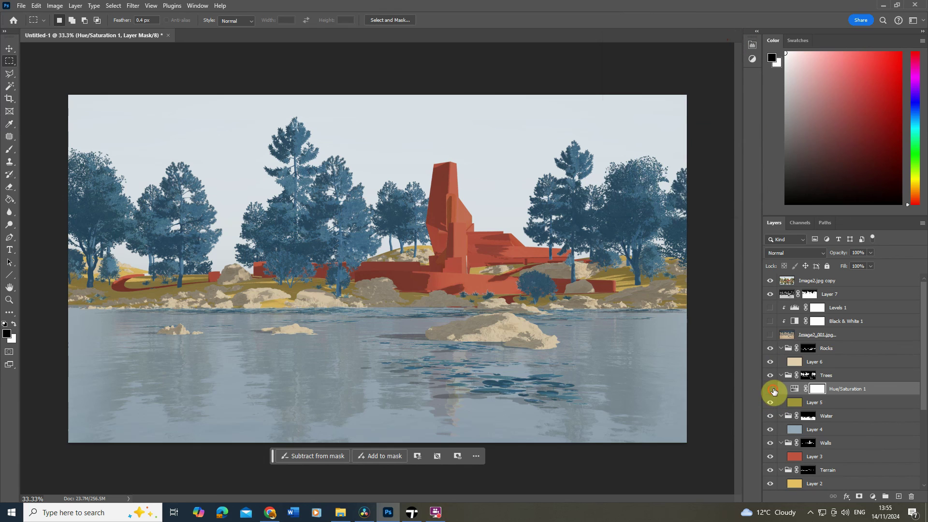
left_click(770, 388)
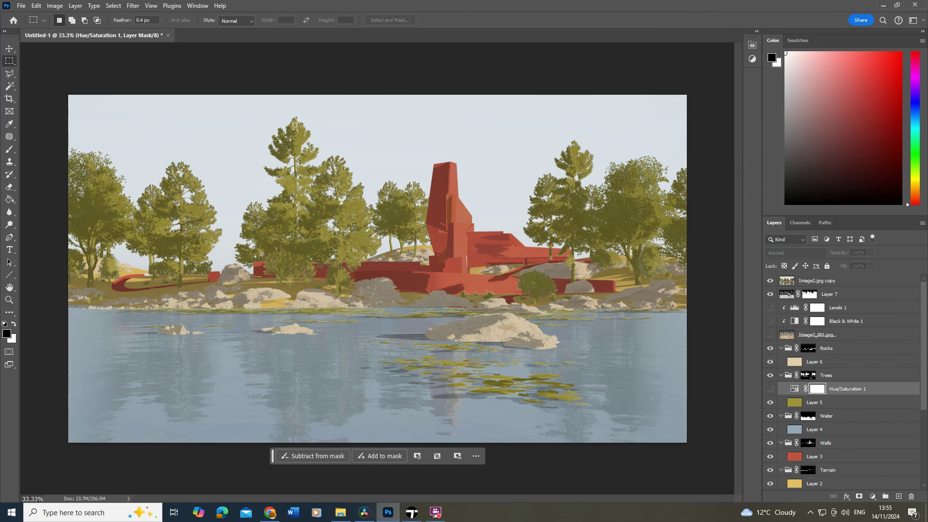
key("alt+Tab")
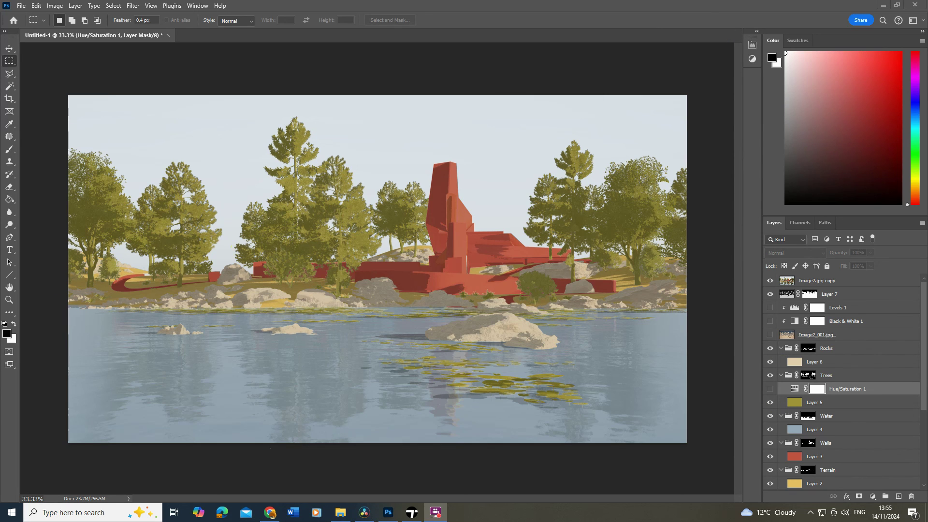